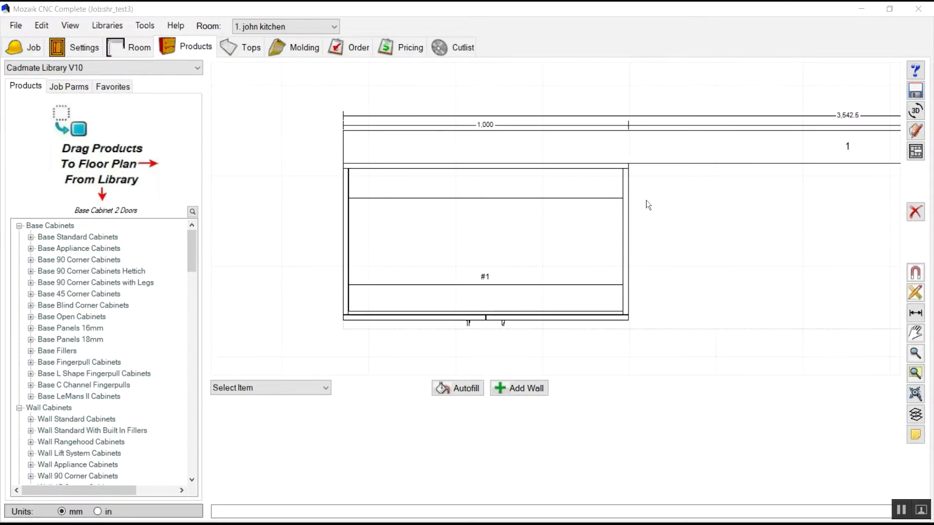
View the whole room as a 3D wireframe, then close the 3D room view.
scroll(524, 220, down, 1)
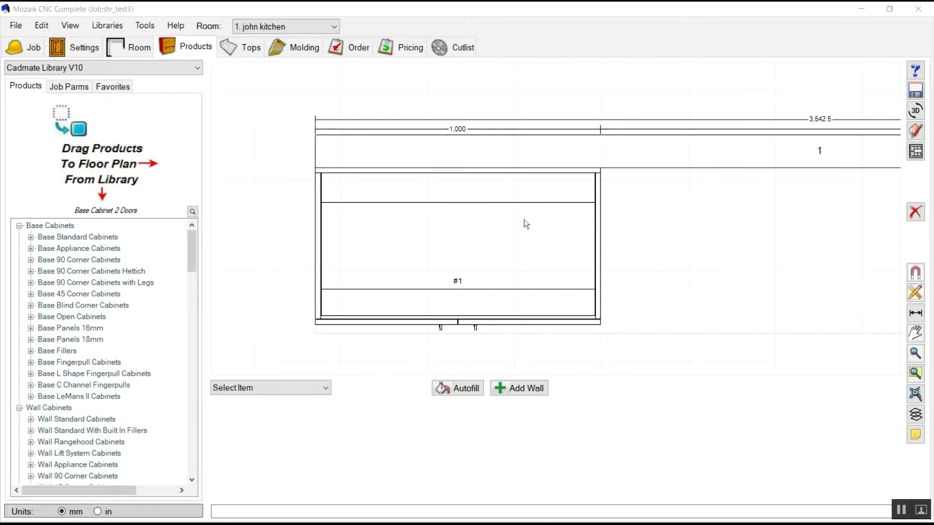
click(916, 113)
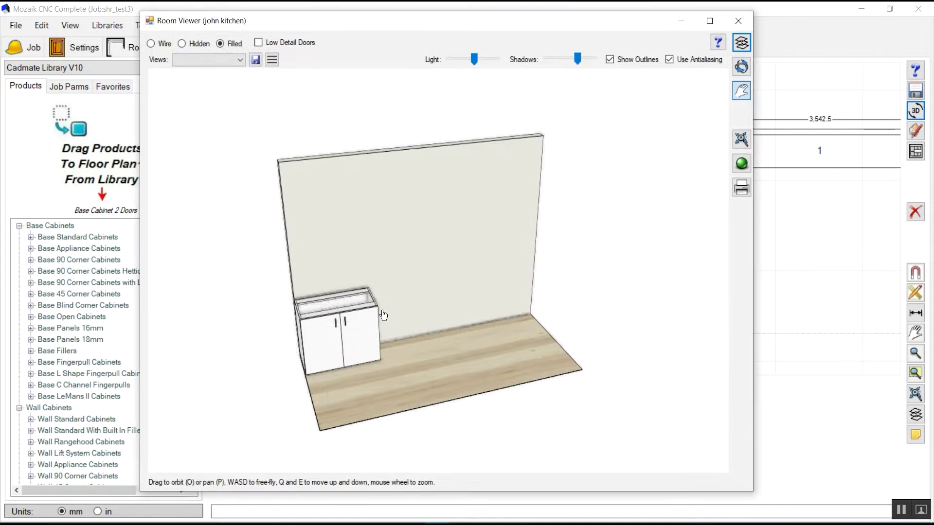
click(151, 43)
scroll(367, 369, up, 5)
scroll(372, 350, up, 5)
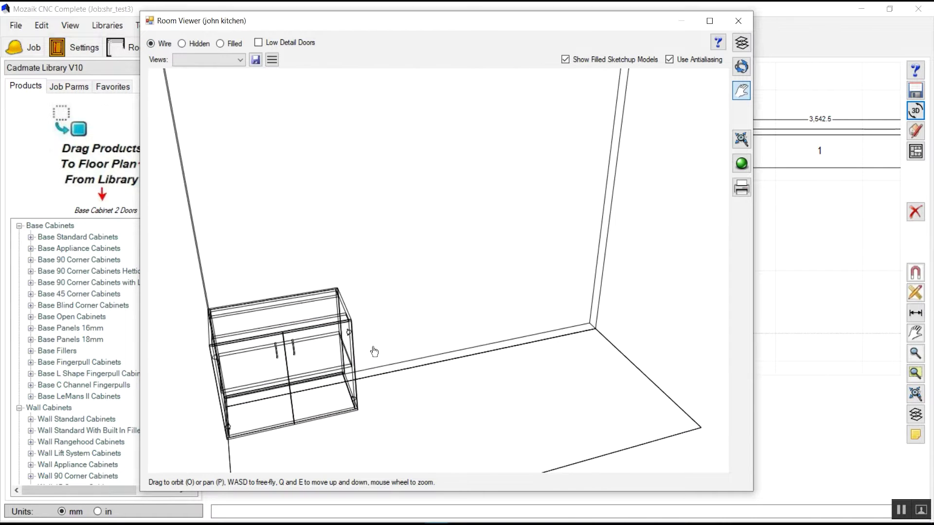
scroll(330, 303, up, 2)
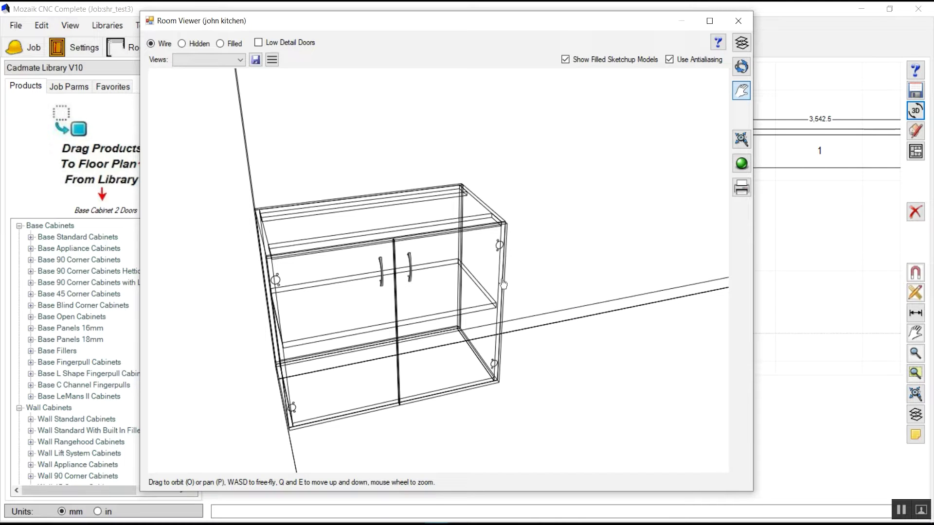
click(738, 21)
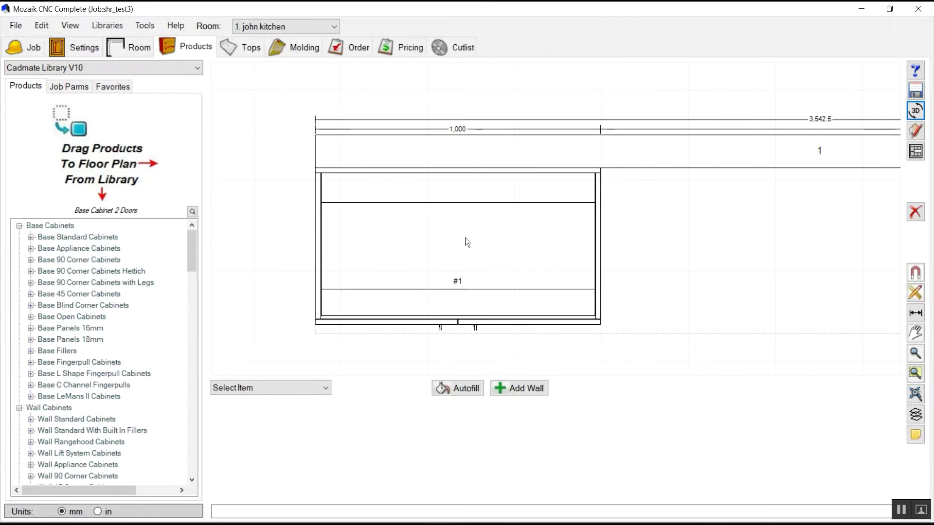
Open the two-door base cabinet's product editor and inspect its preview in Perspective view.
click(465, 236)
click(360, 388)
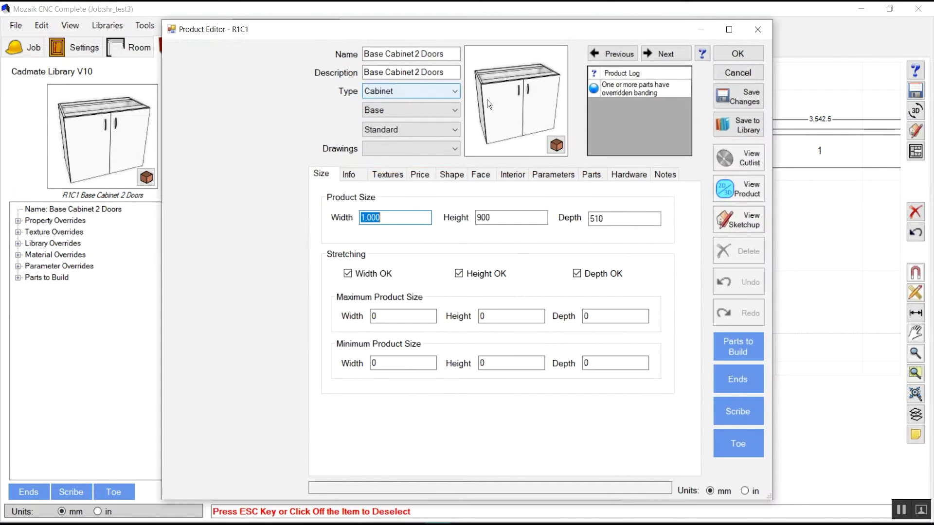
click(743, 192)
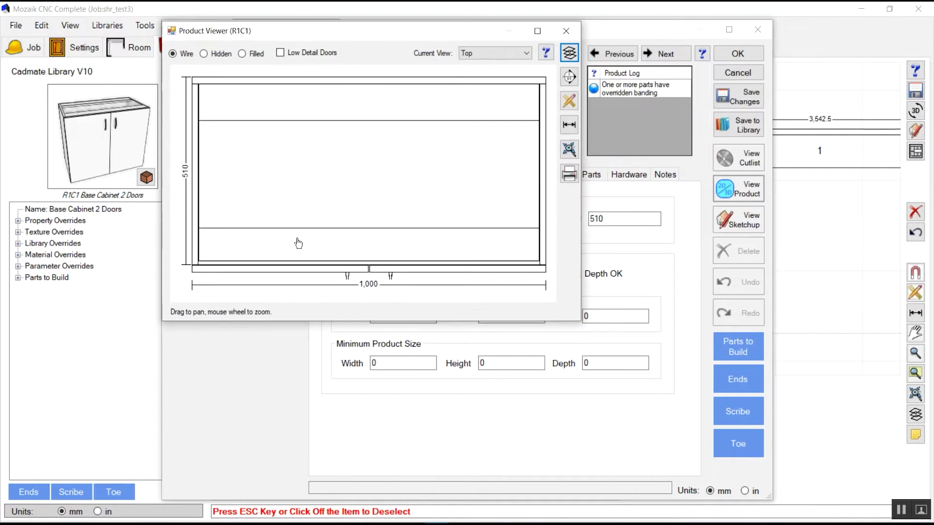
click(482, 53)
click(477, 106)
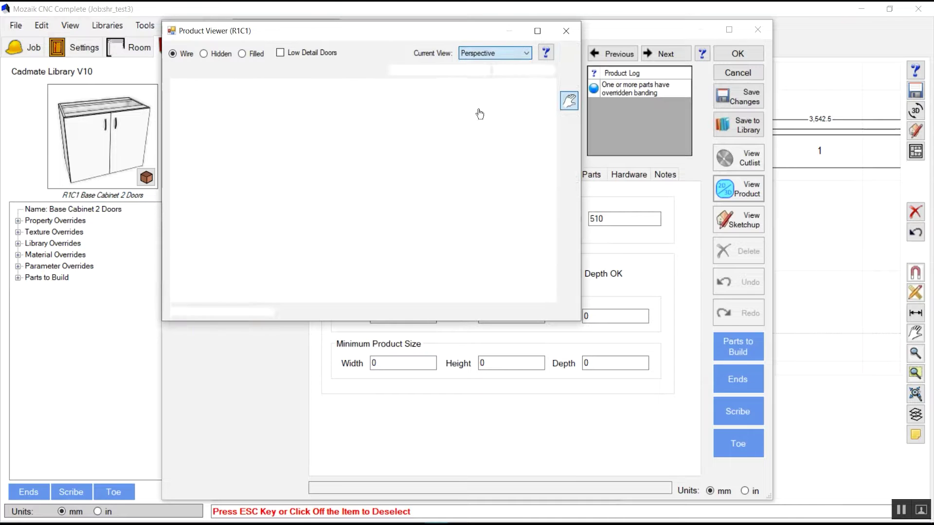
scroll(419, 176, up, 2)
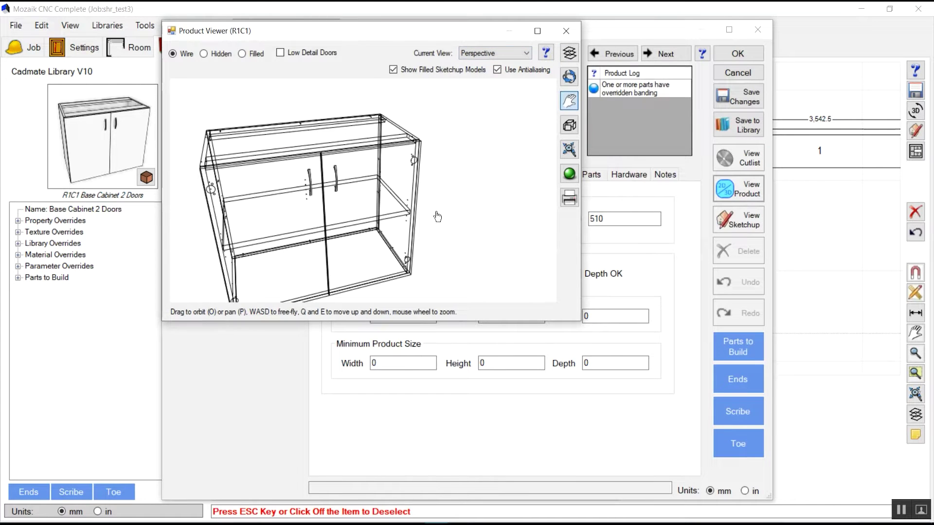
drag(575, 323, 576, 460)
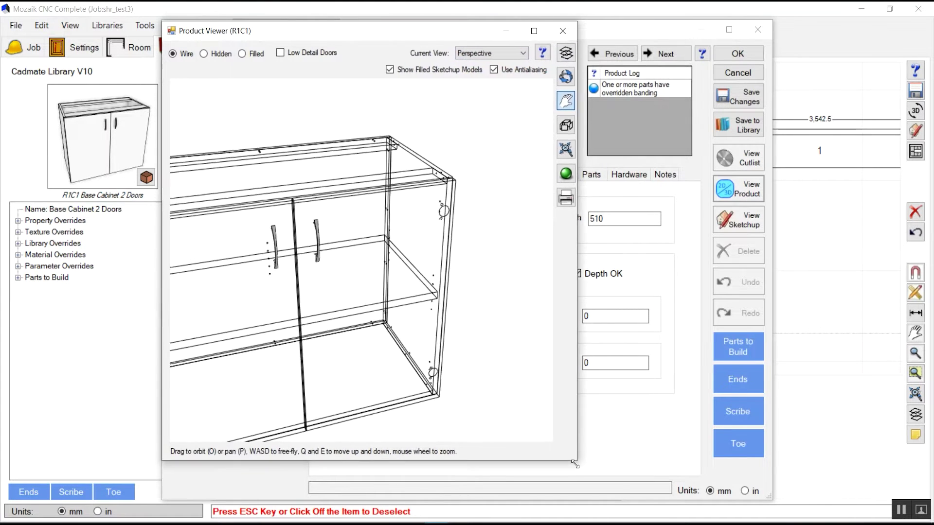
scroll(350, 189, down, 2)
drag(288, 216, 316, 212)
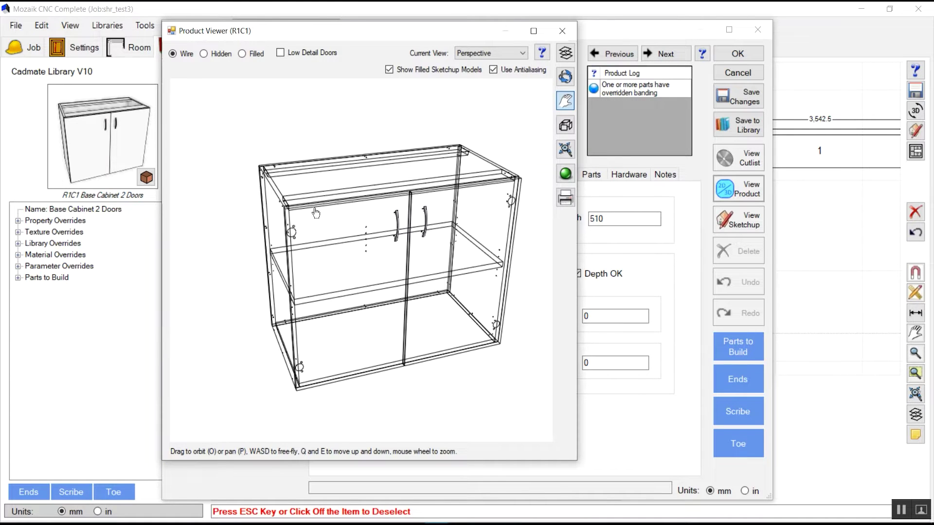
scroll(343, 220, up, 2)
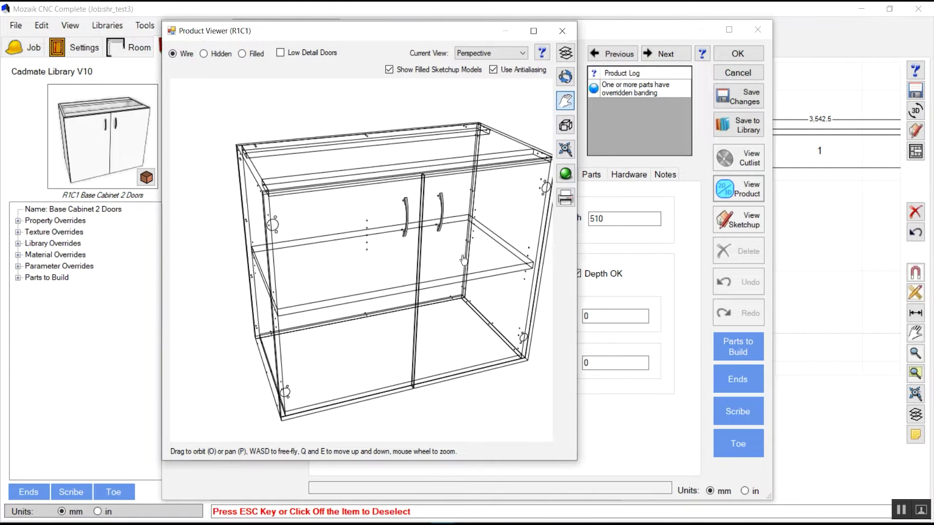
click(559, 37)
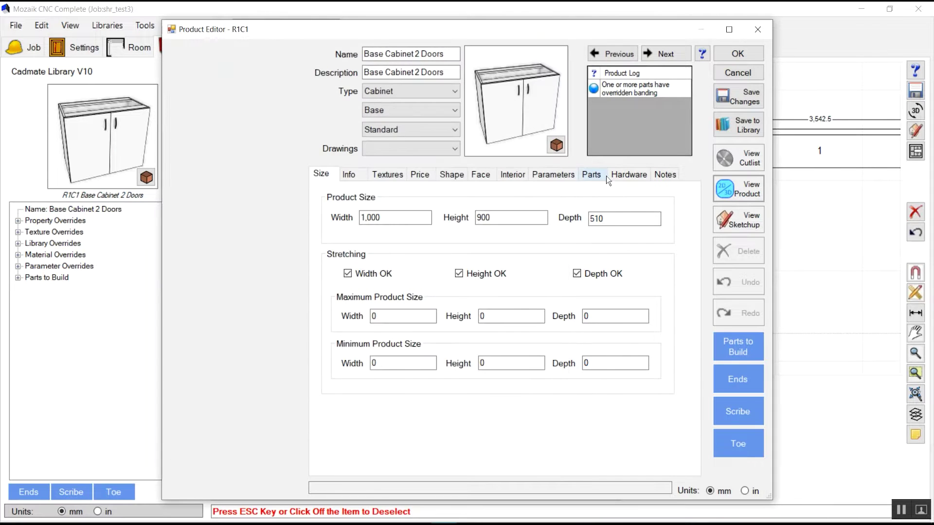
Delete the SysHoleDia row from the cabinet's Parameters overrides, leaving its value unchanged first.
click(548, 173)
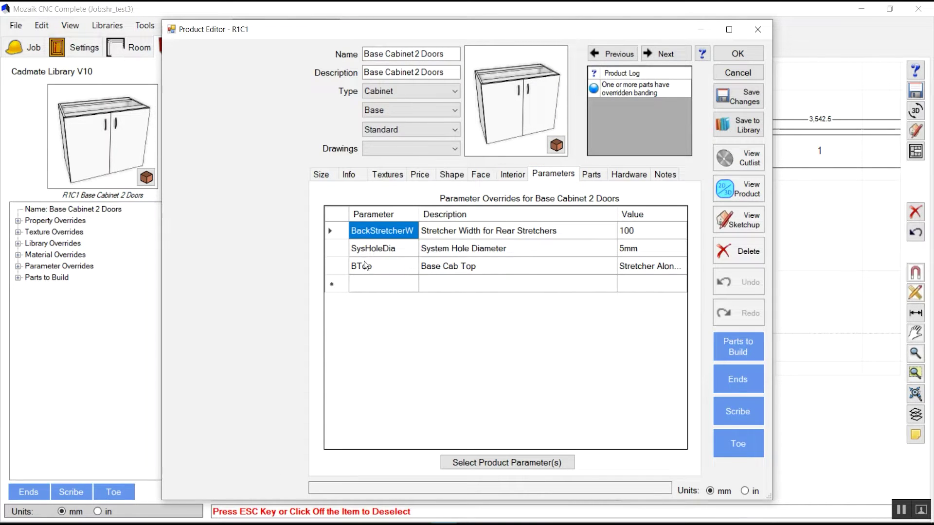
click(640, 247)
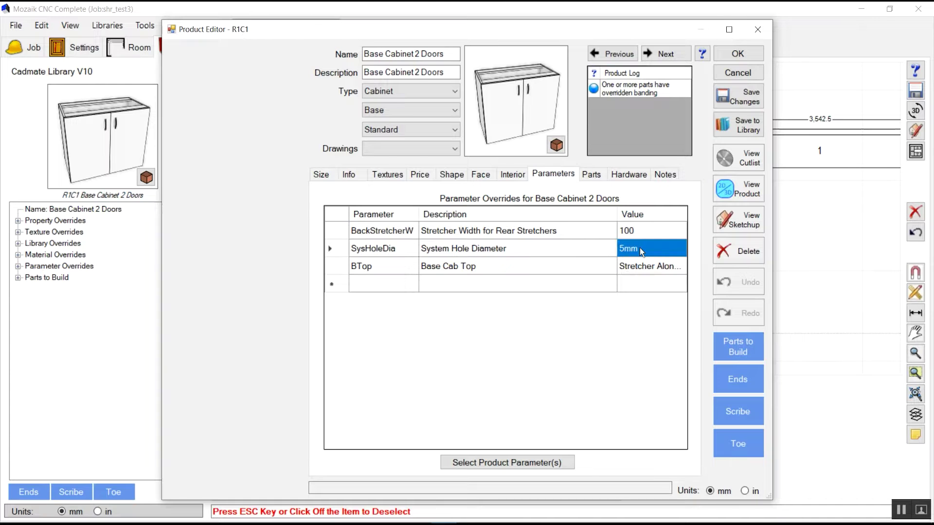
click(640, 247)
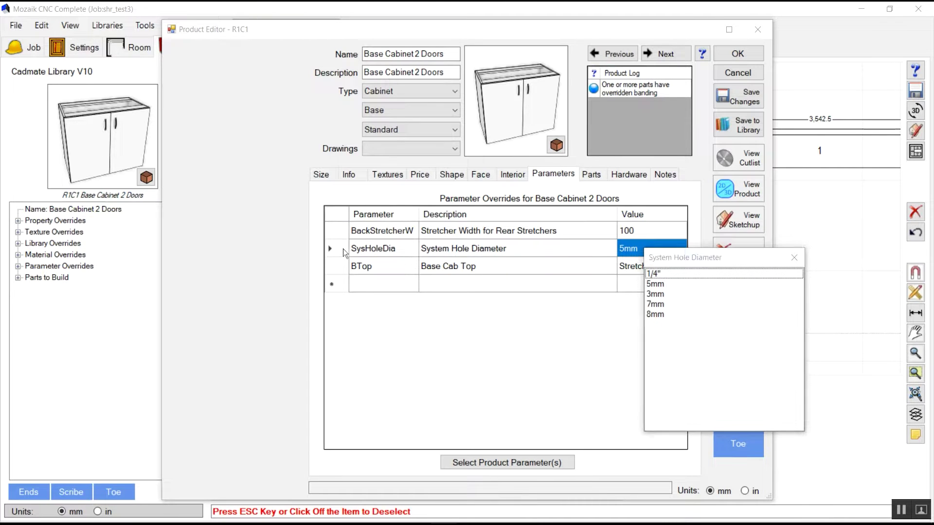
click(794, 257)
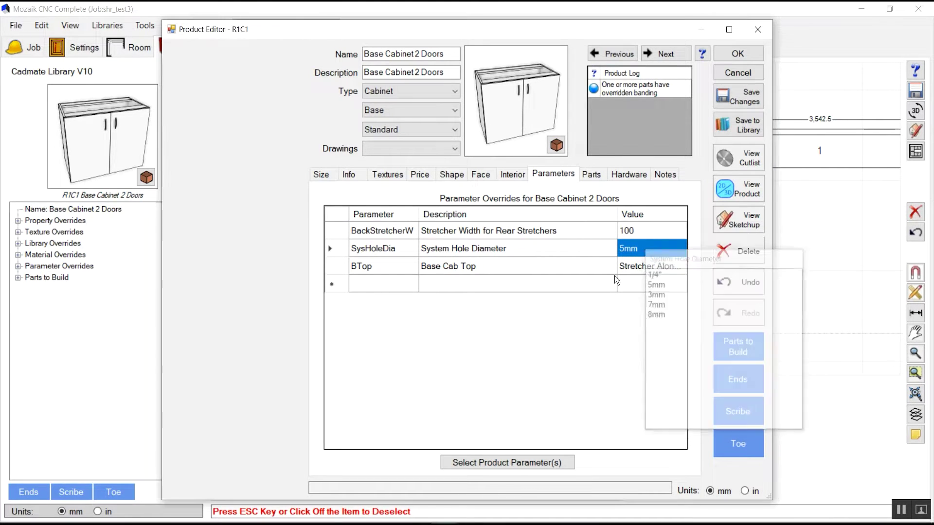
click(333, 253)
click(730, 258)
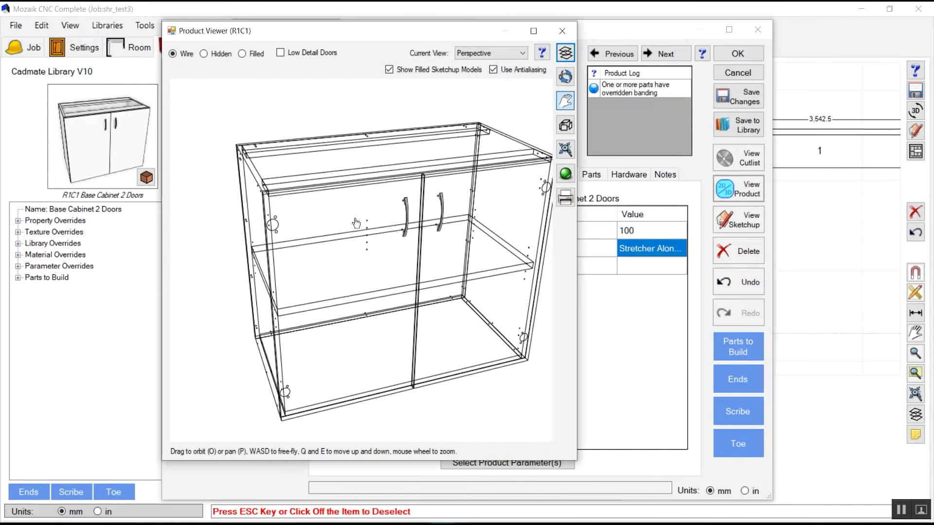
Close the preview, cancel saving to the library, and accept the product editor changes.
click(562, 30)
click(743, 123)
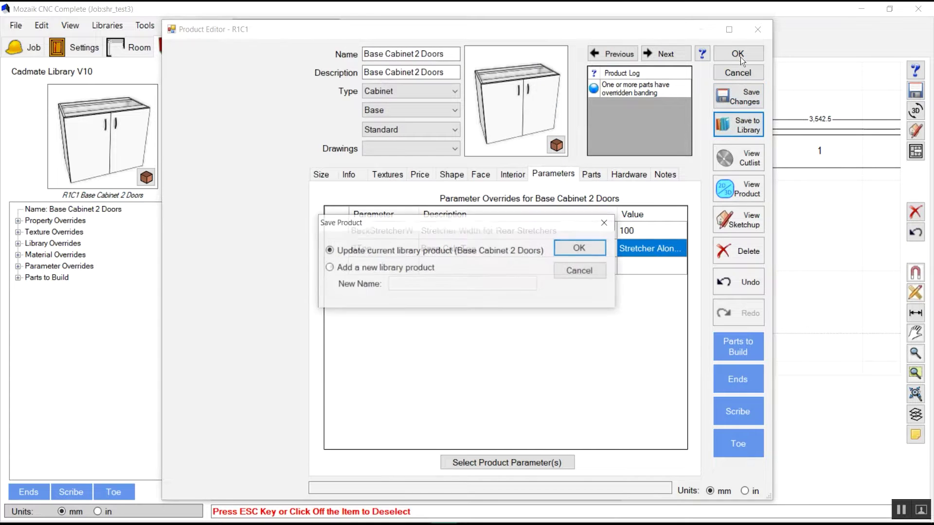
click(605, 222)
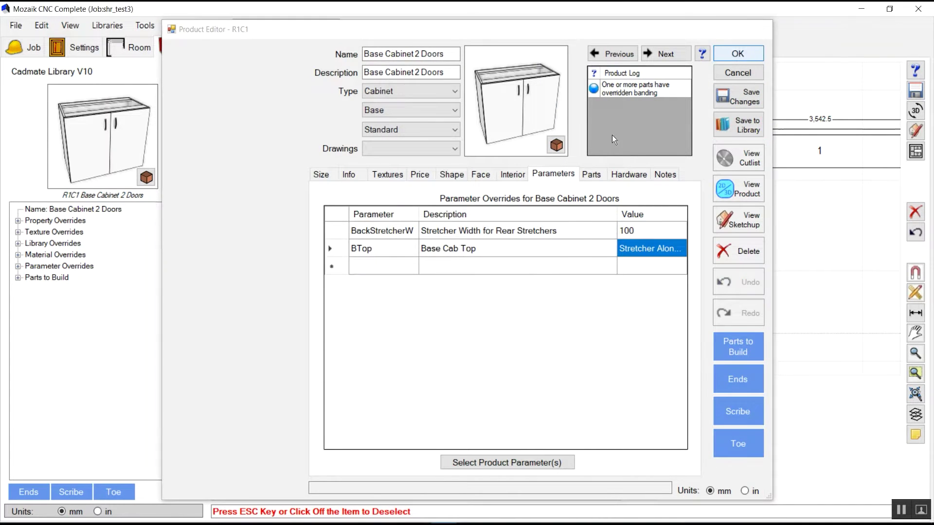
click(737, 53)
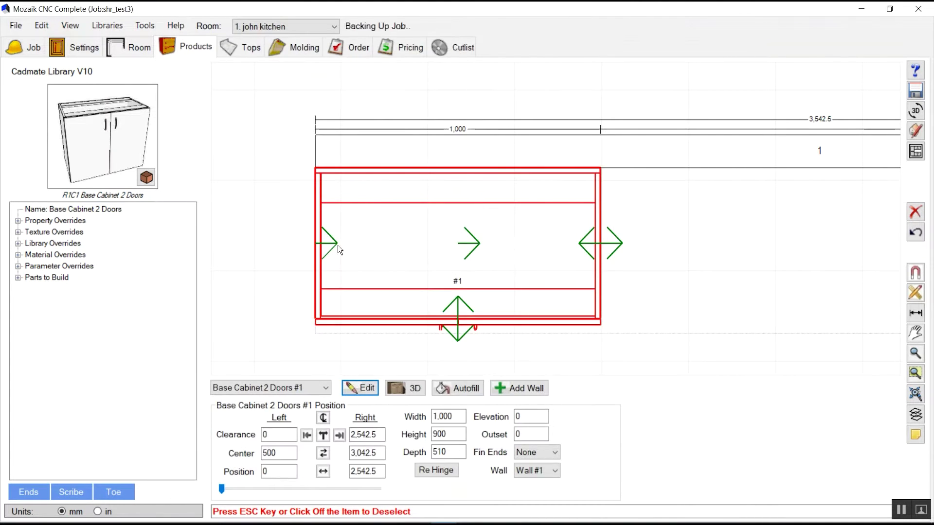
Change JointFast1 and JointFast2 under Fasteners from Cadmate Screws to None, then edit the cabinet.
click(18, 267)
click(29, 392)
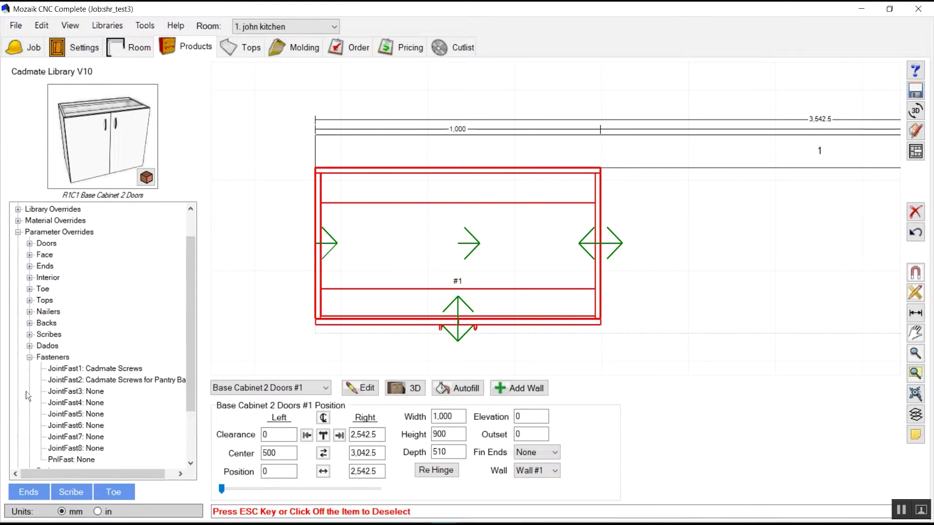
double_click(123, 369)
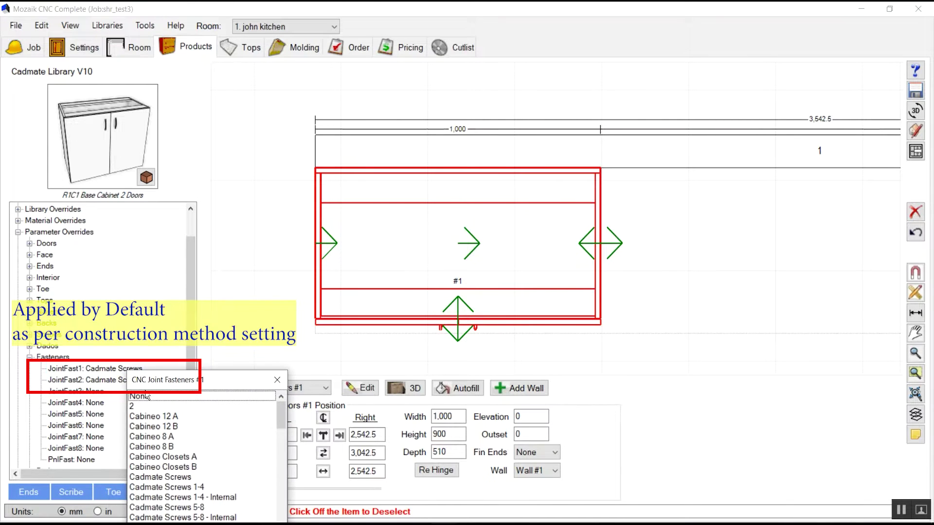
key(Return)
double_click(126, 381)
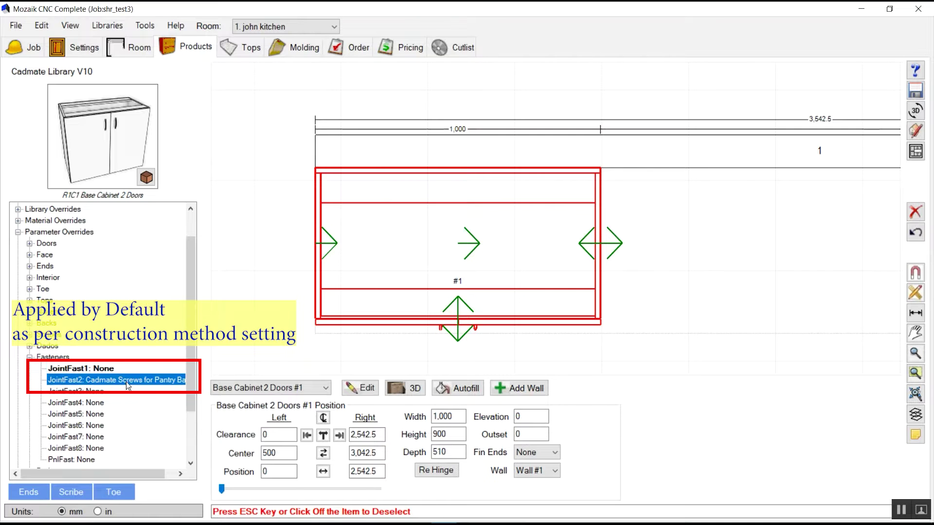
double_click(154, 408)
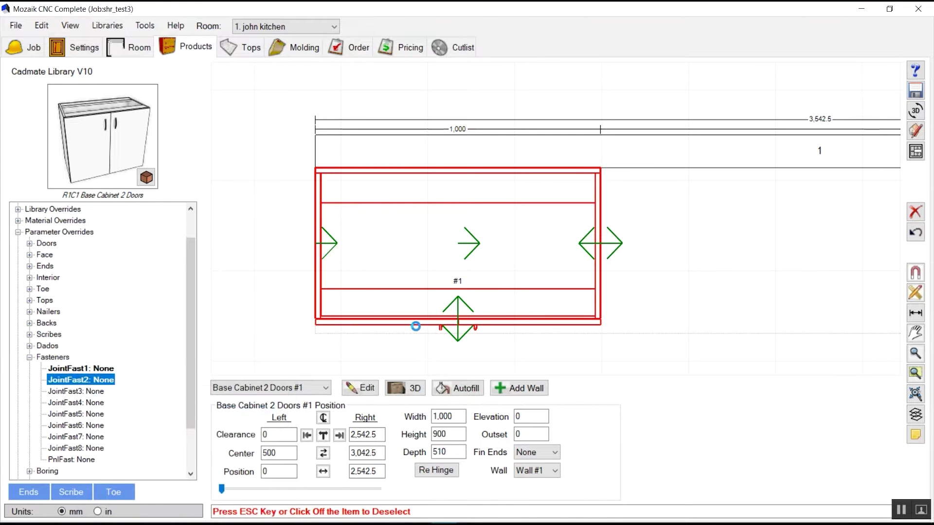
click(358, 387)
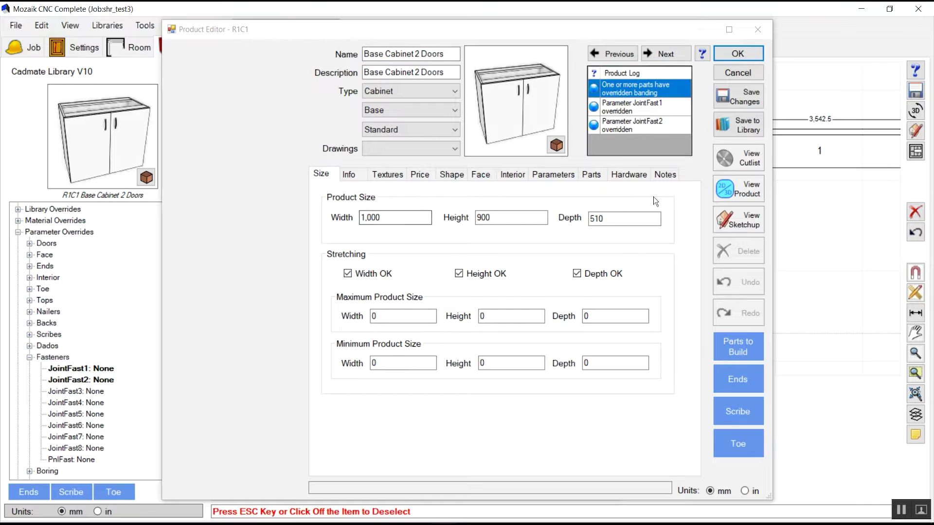
click(720, 190)
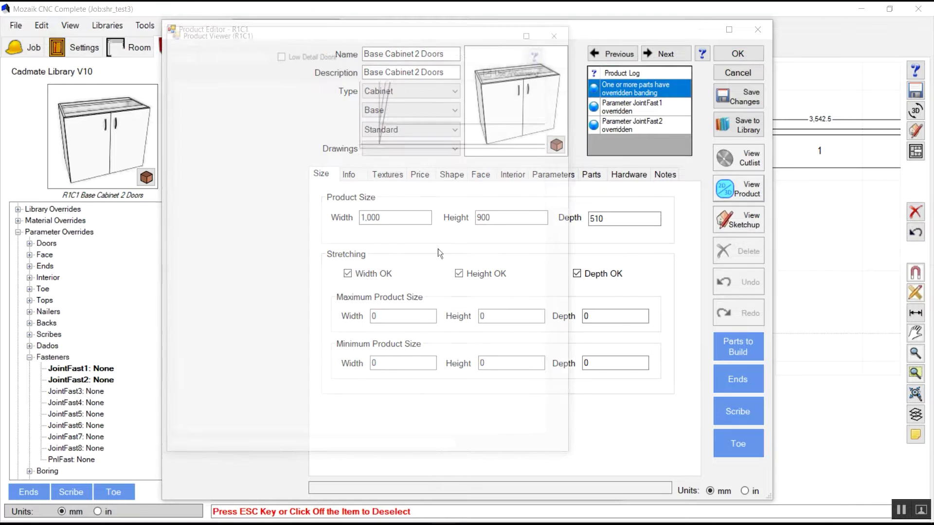
drag(403, 283, 389, 287)
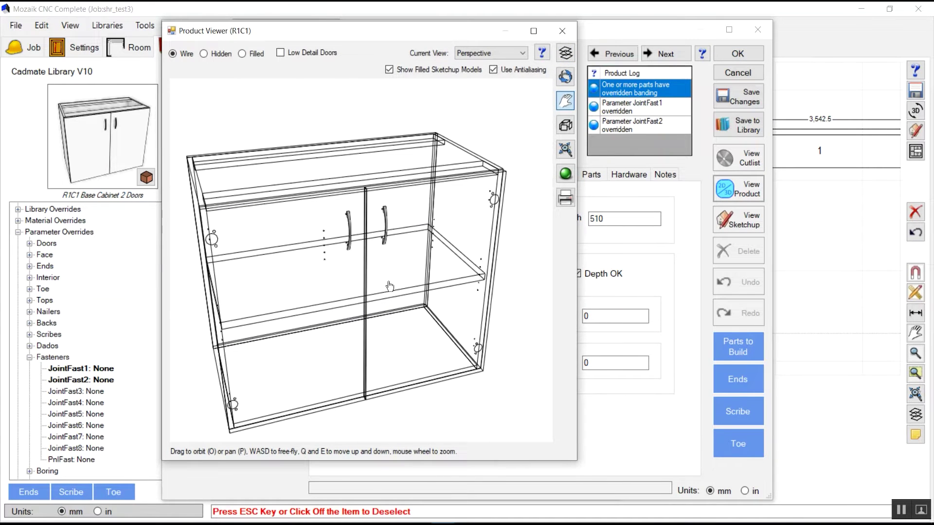
click(501, 51)
click(489, 104)
drag(489, 229, 553, 115)
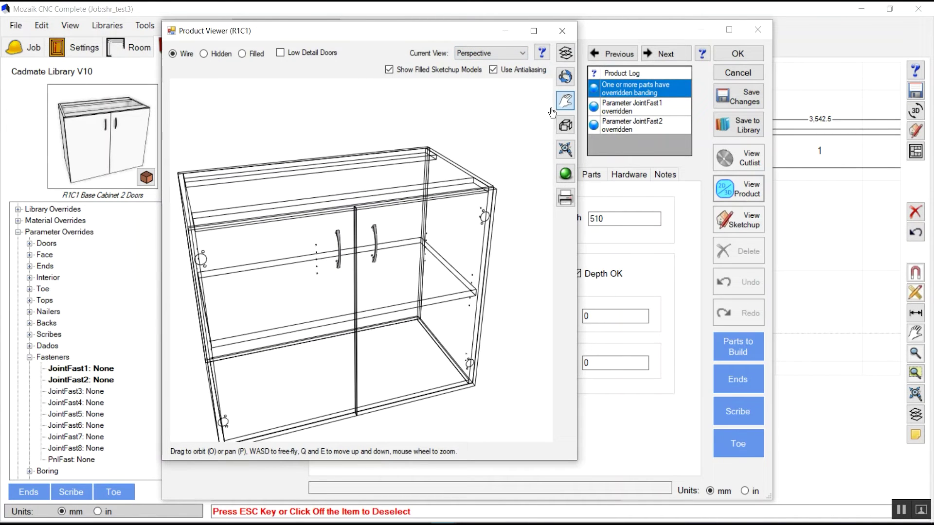
click(564, 78)
drag(483, 235, 426, 232)
scroll(426, 233, down, 4)
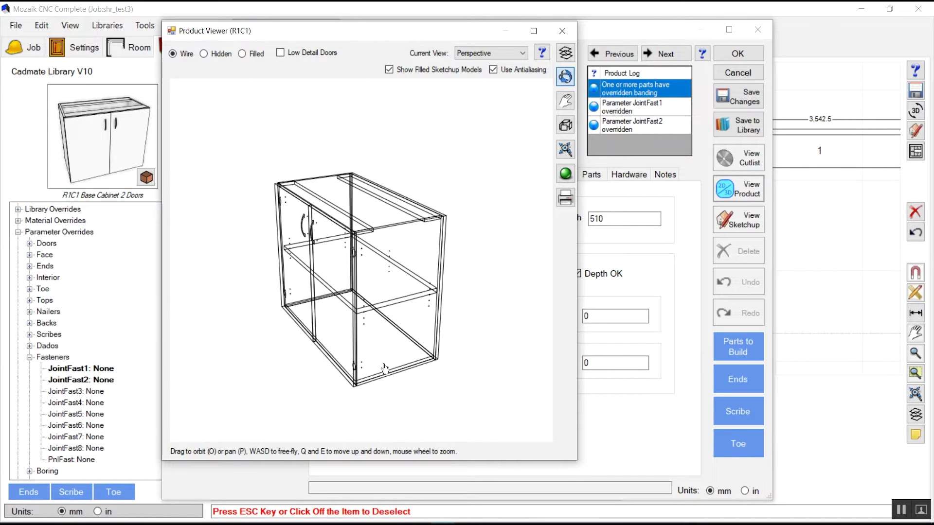
scroll(385, 368, up, 1)
drag(392, 344, 406, 349)
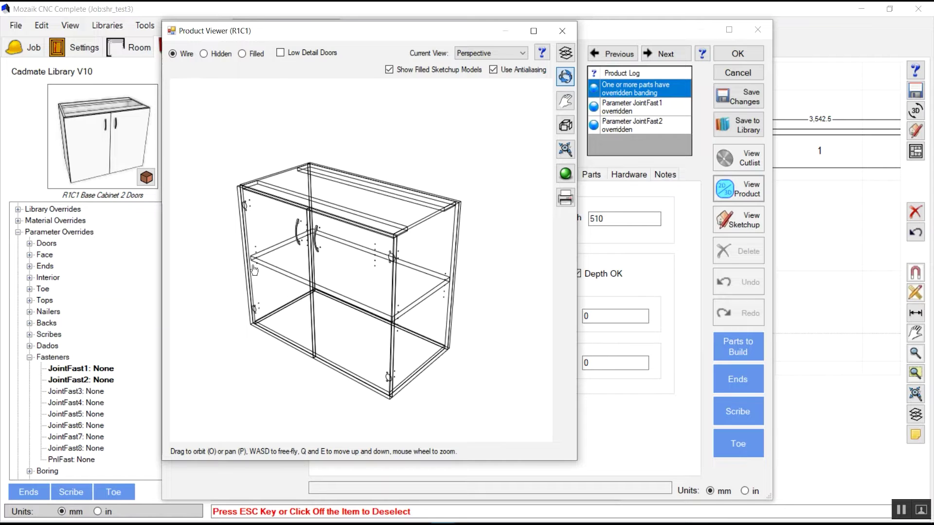
scroll(270, 273, up, 1)
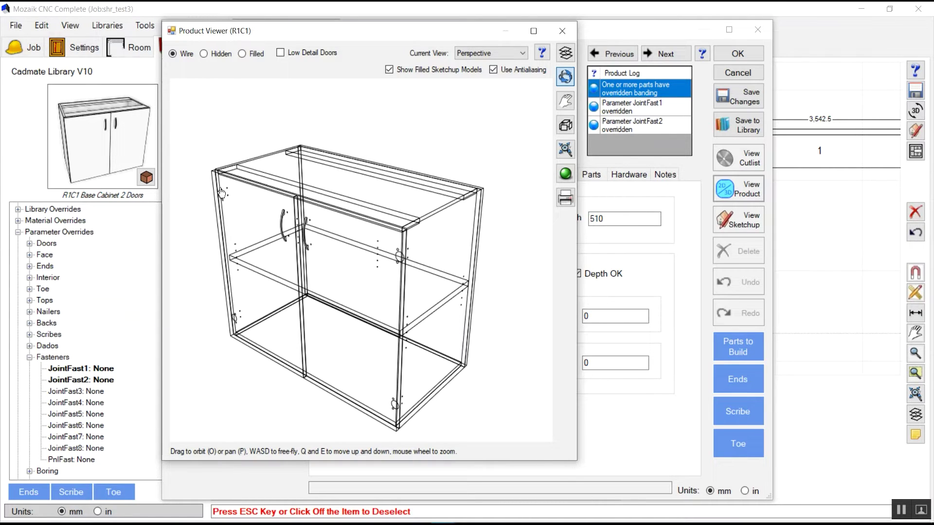
drag(436, 279, 545, 105)
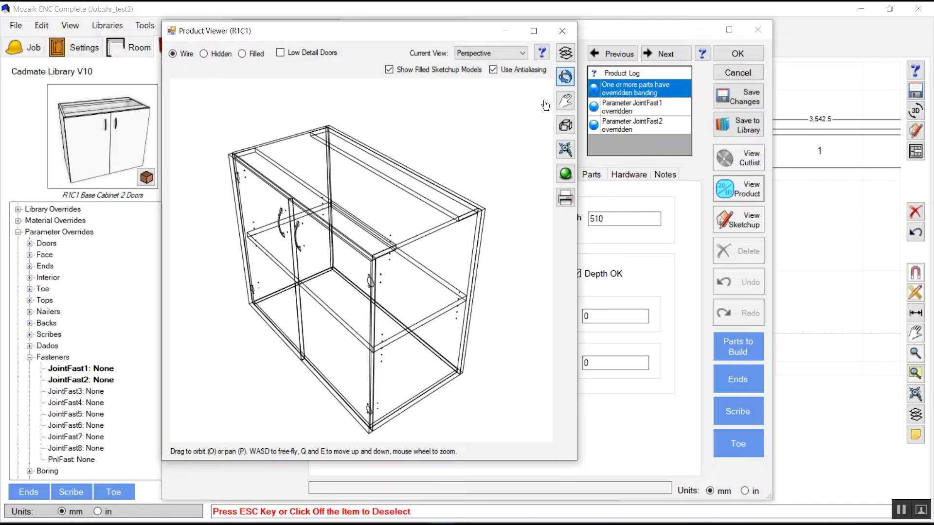
click(561, 34)
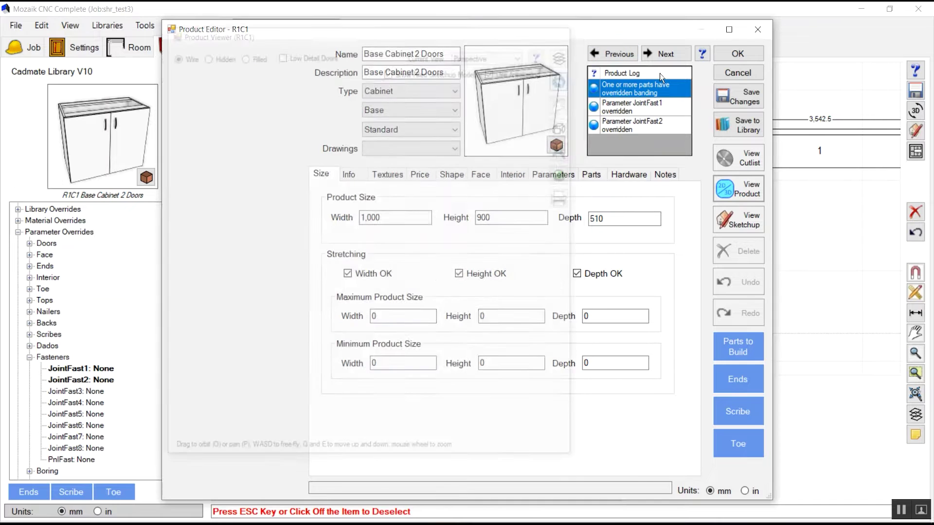
click(729, 98)
Save the cabinet, reopen its editor to confirm JointFast1 and JointFast2 read None, and close it.
click(730, 54)
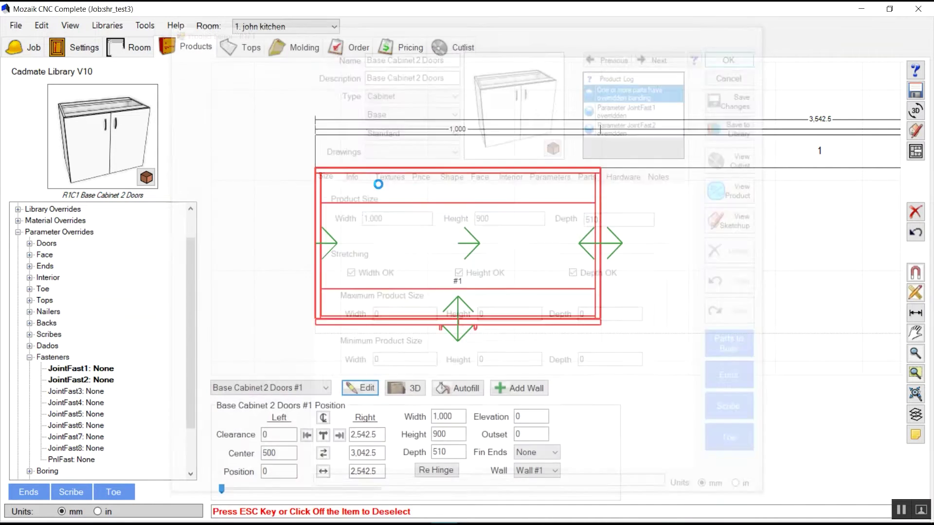
click(264, 132)
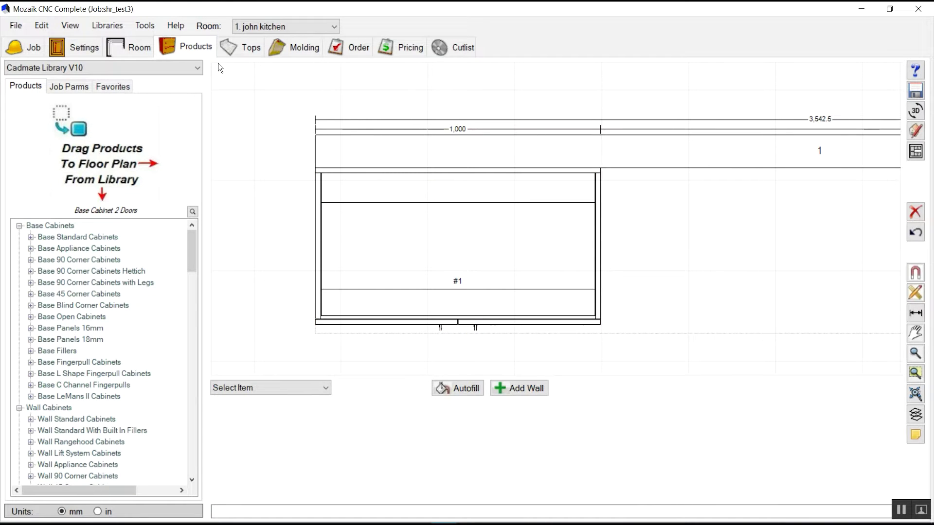
click(432, 198)
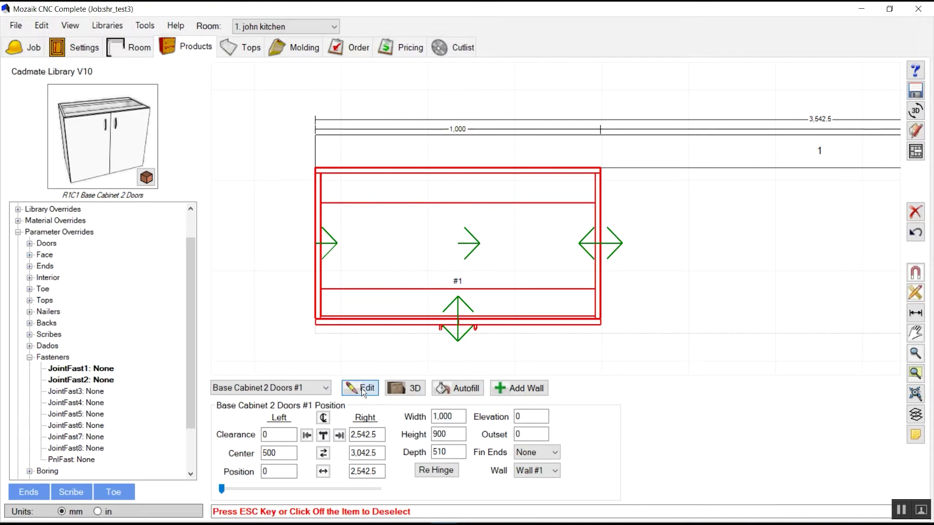
click(361, 388)
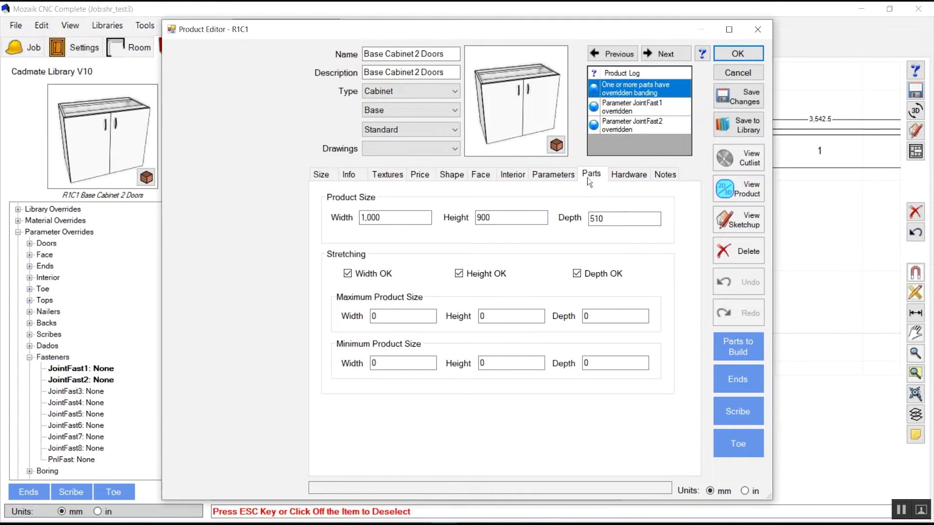
click(590, 176)
click(551, 174)
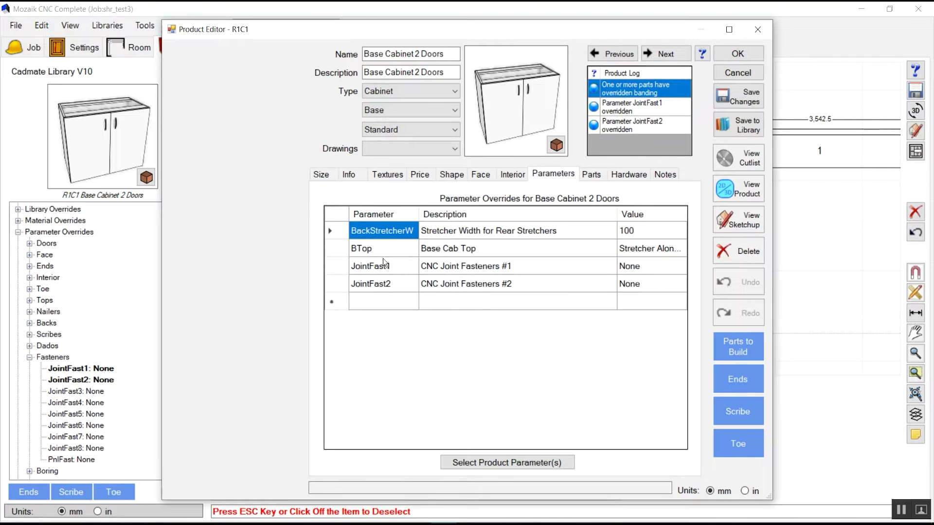
click(747, 53)
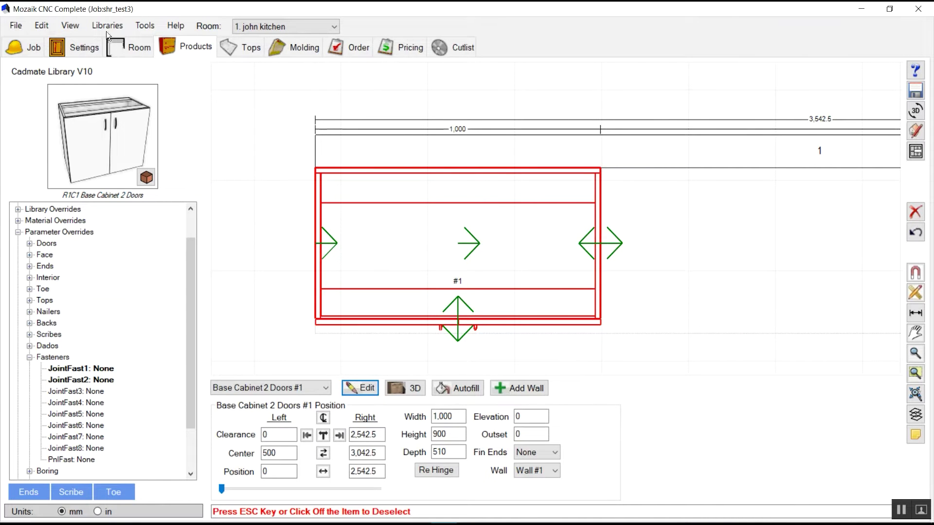
click(103, 28)
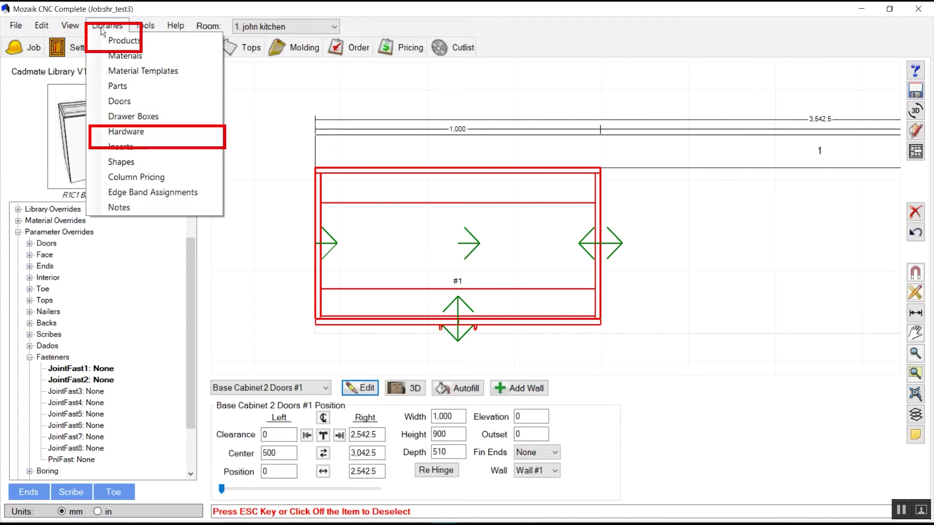
Load Rafix 20 for MPD_Rev 3 in Hardware > Fasteners > Joint Templates (5 mm holes, 11.4 mm deep).
click(156, 132)
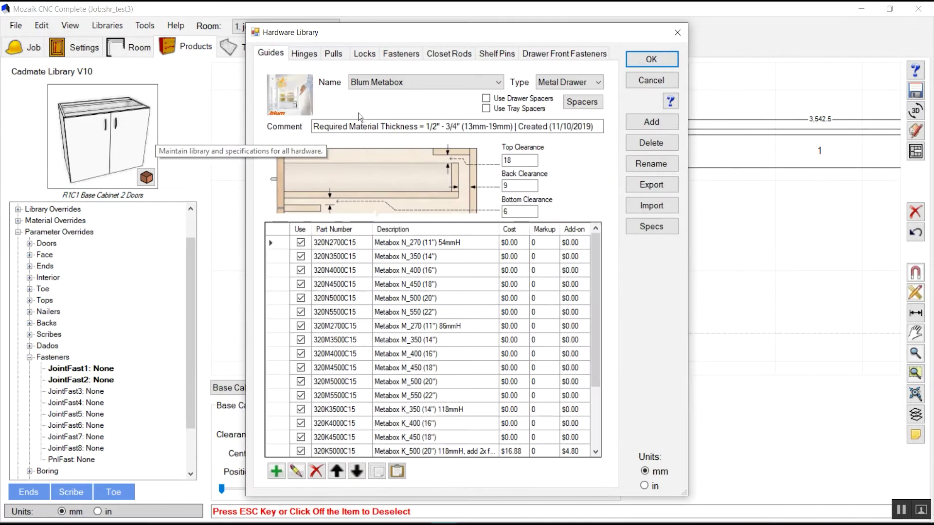
click(408, 52)
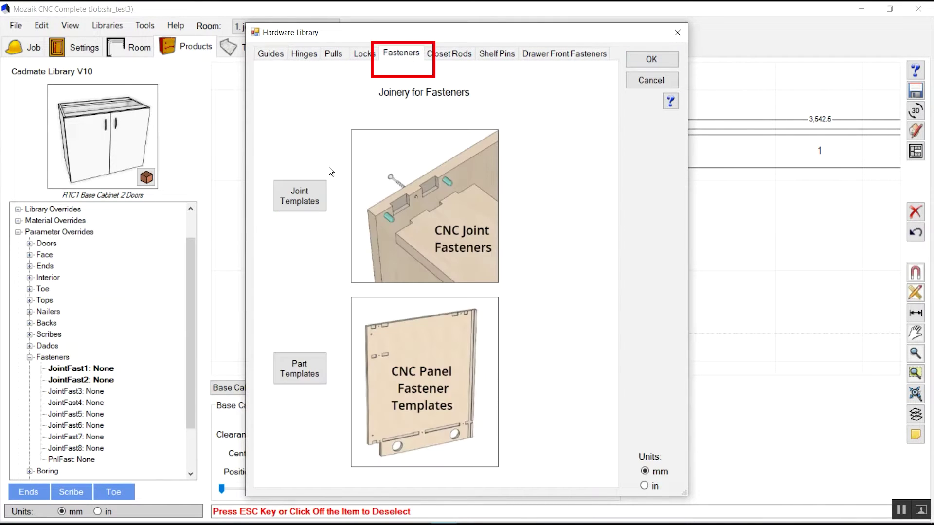
click(479, 153)
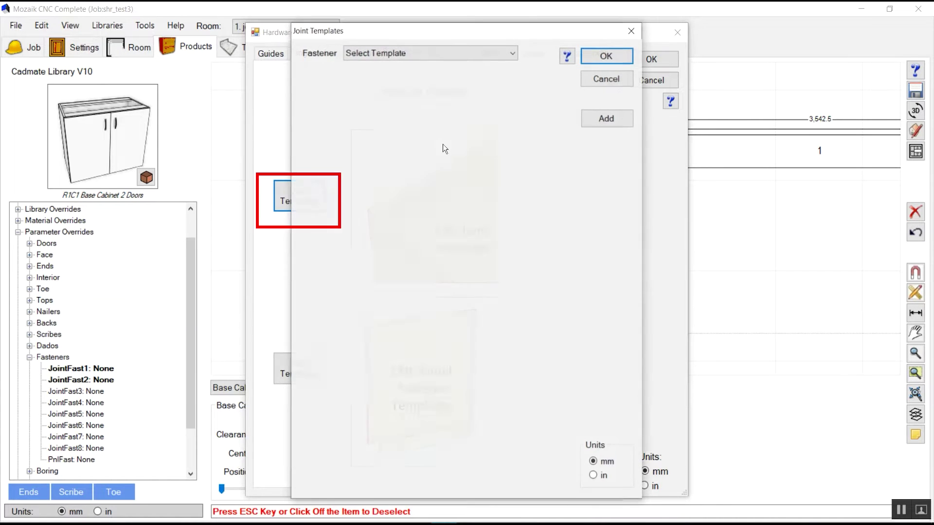
click(511, 53)
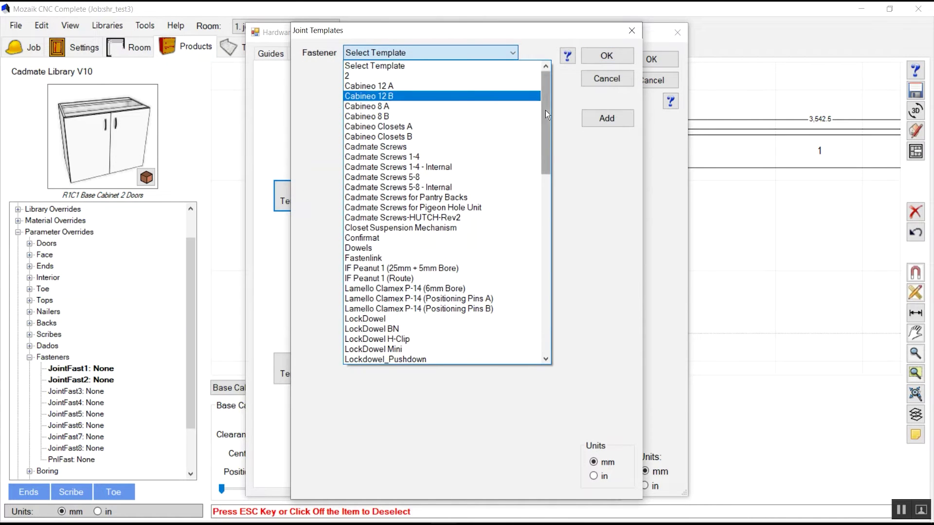
drag(544, 110, 562, 258)
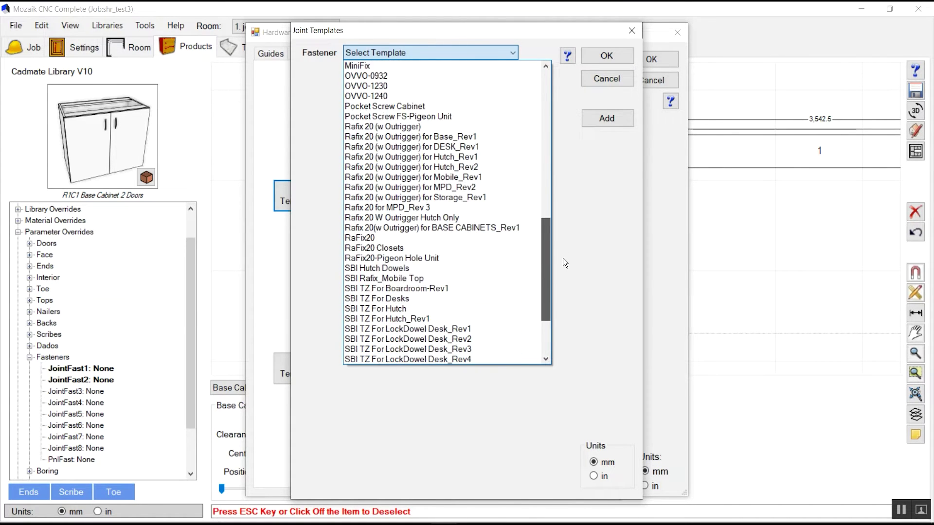
click(415, 209)
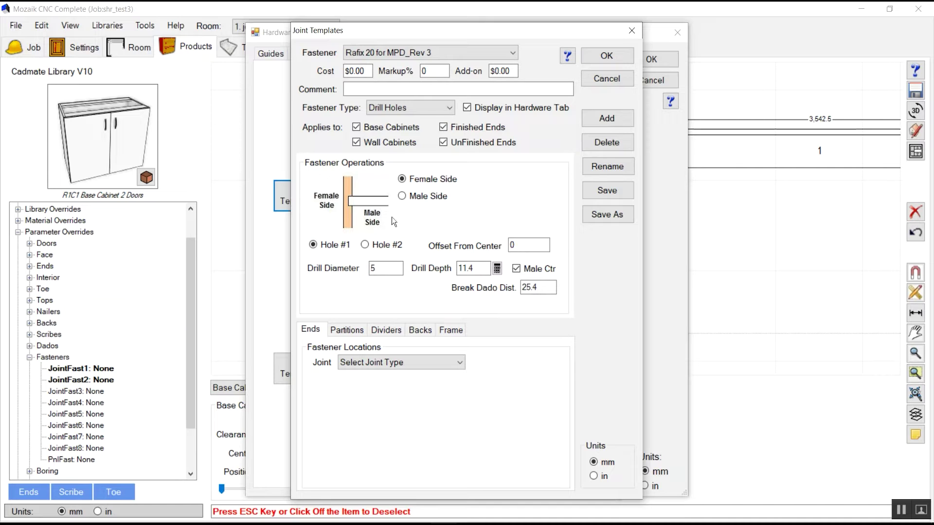
Review the Rafix 20 template's hole #1, hole #2 and male-side drilling settings.
click(369, 247)
click(334, 244)
click(406, 196)
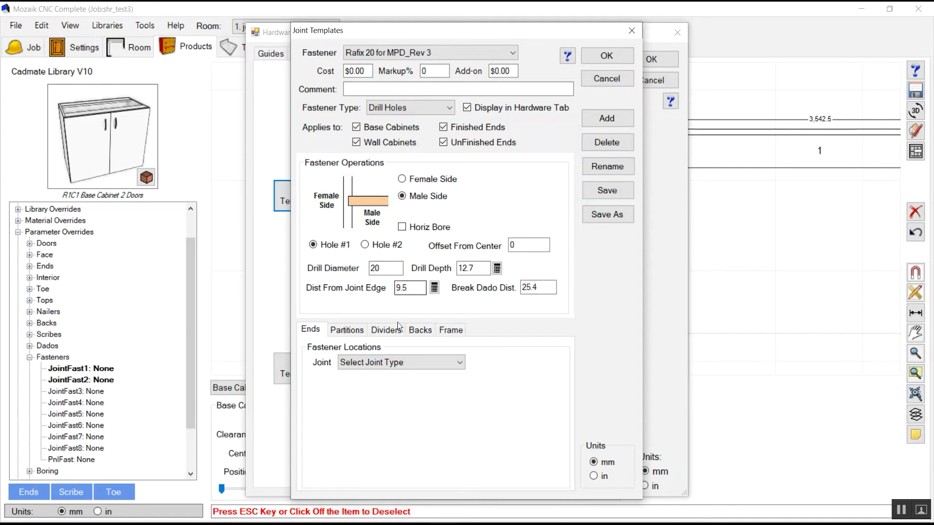
Check the End -> Top and End -> Back joint locations, then close the template and hardware library.
click(372, 364)
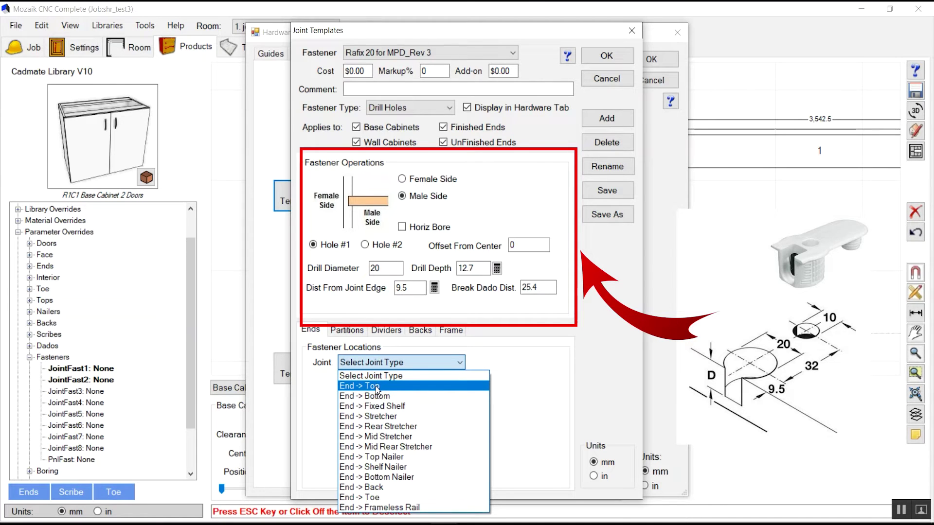
click(364, 386)
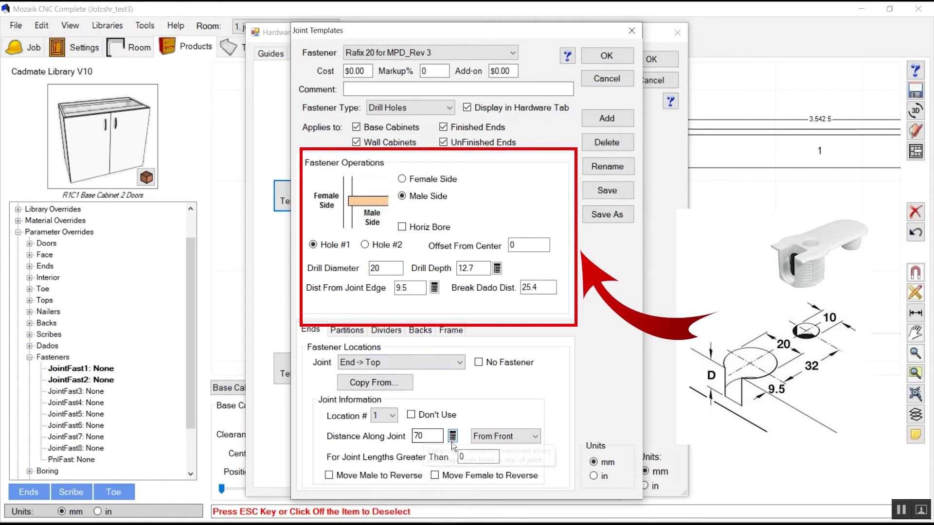
click(383, 363)
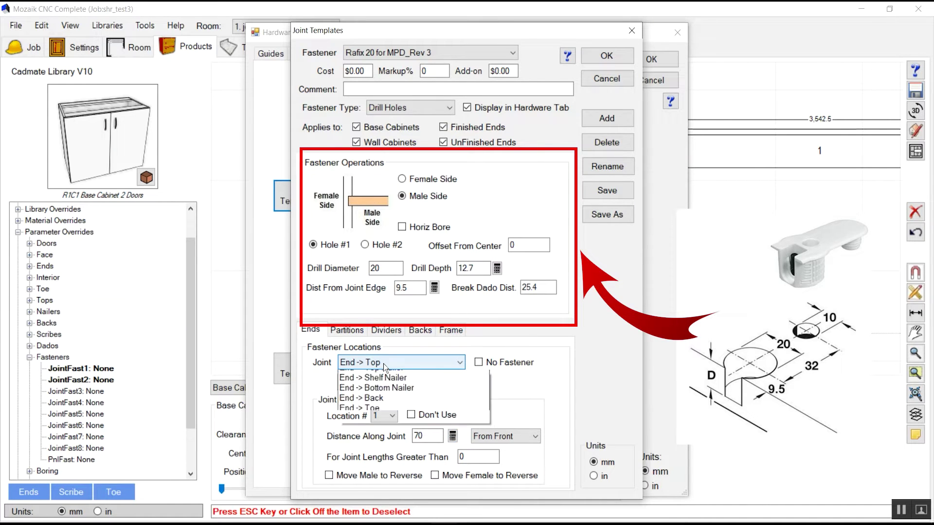
click(390, 482)
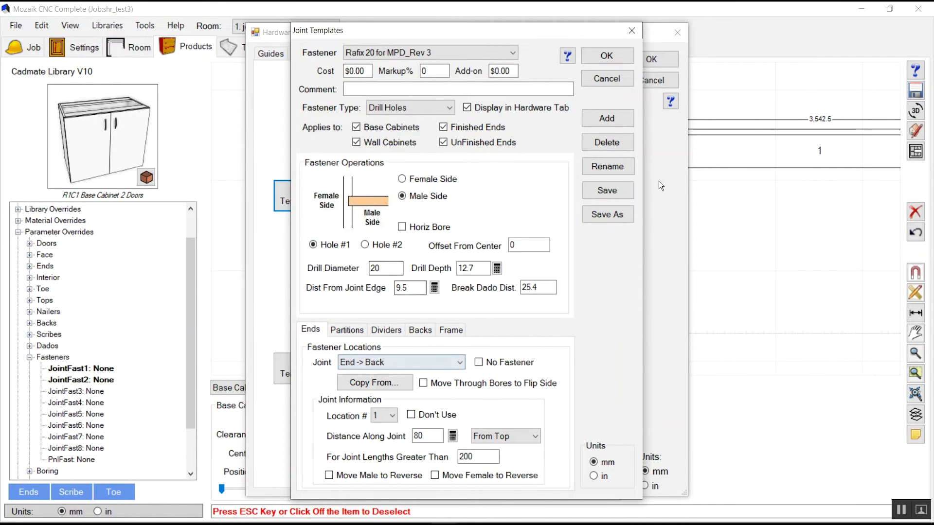
click(618, 58)
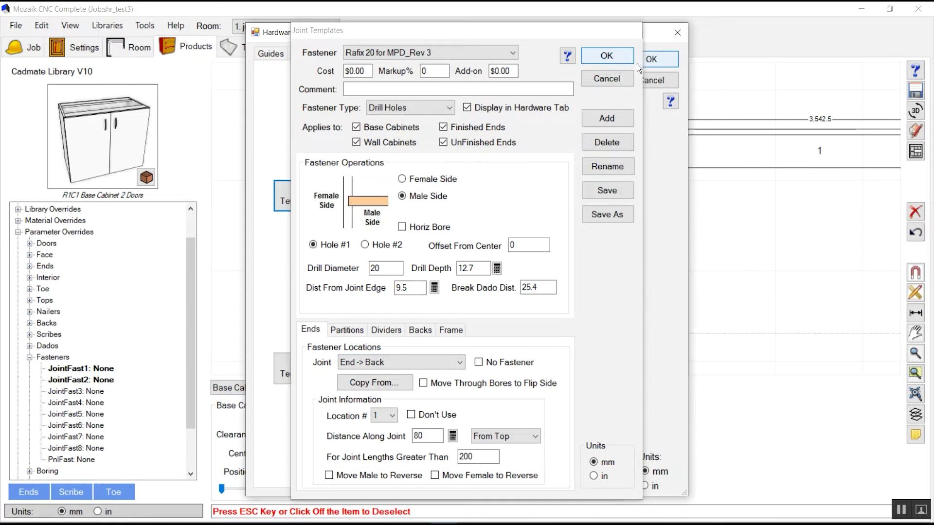
click(651, 59)
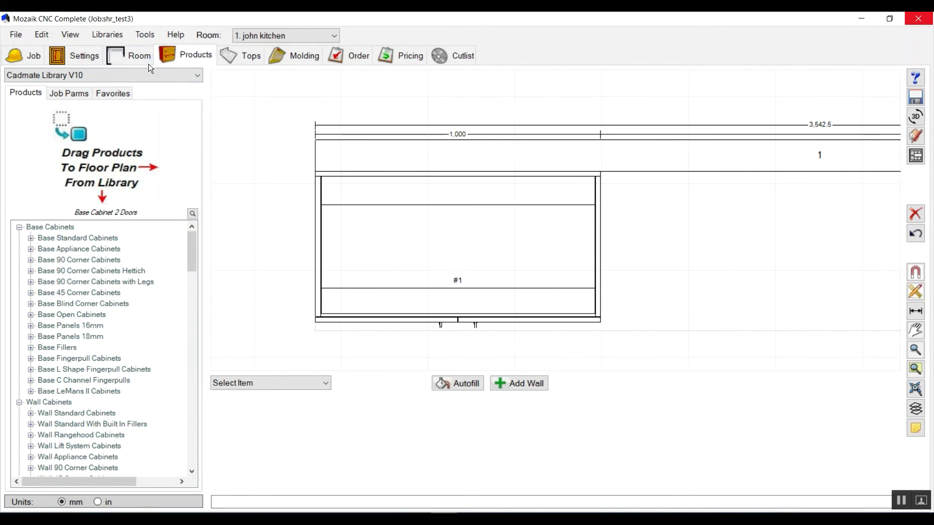
Assign Rafix 20 for MPD_Rev 3 to cabinet #1's JointFast1 override and edit the cabinet.
click(407, 217)
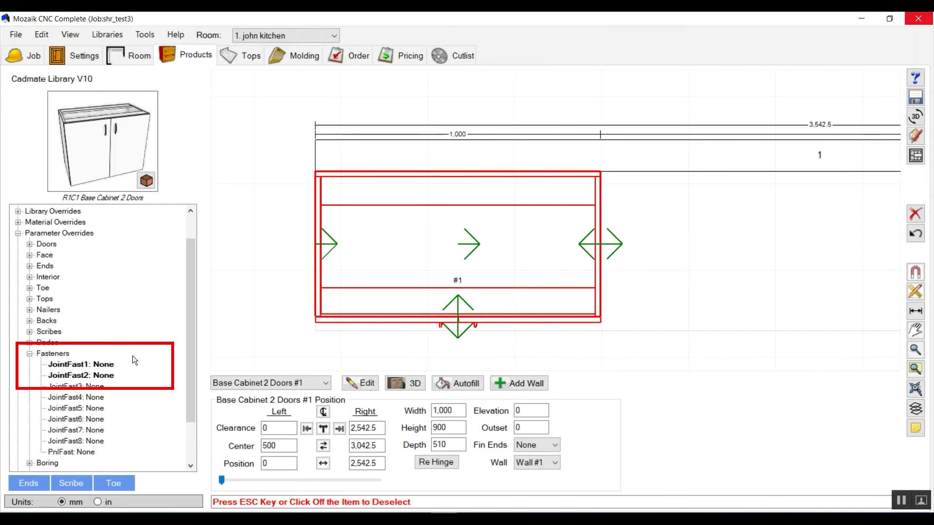
click(95, 364)
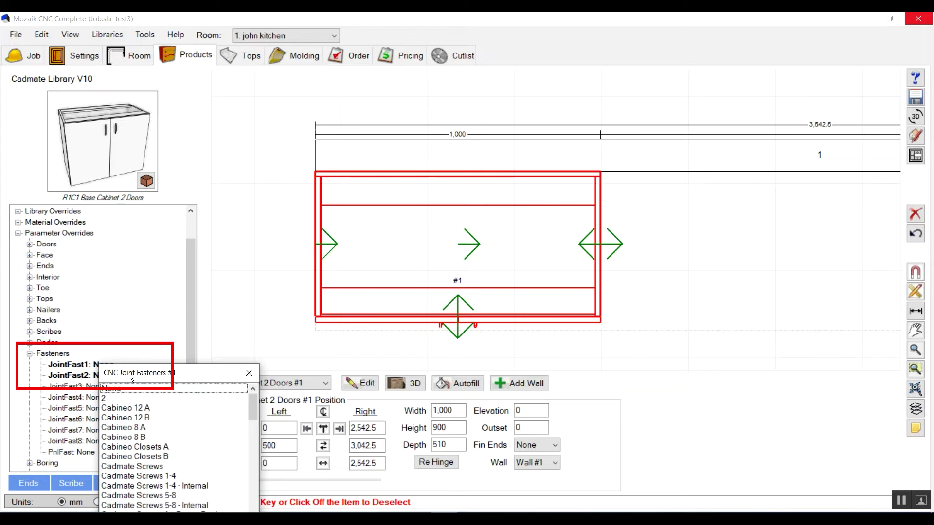
drag(363, 255, 364, 311)
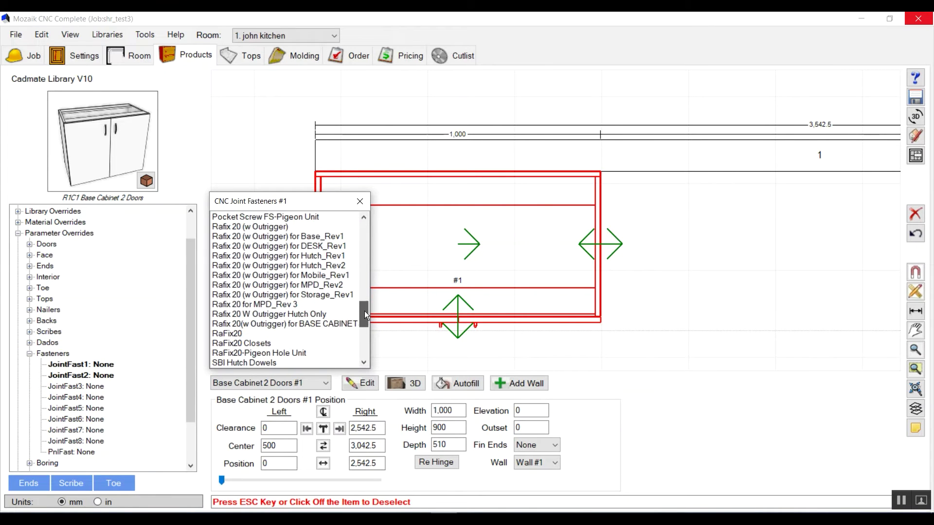
click(252, 305)
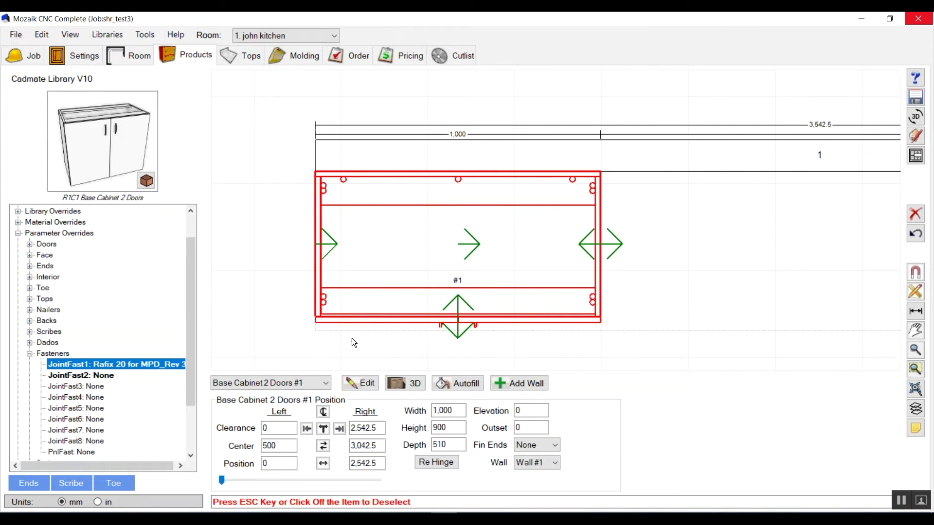
click(364, 383)
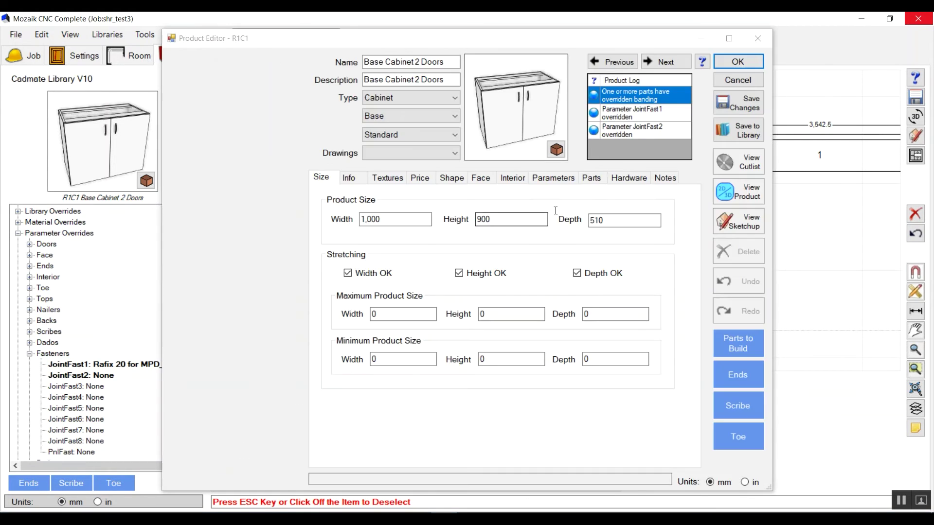
Preview the cabinet in 3D, switch Filled then Wire rendering, and orbit to inspect the Rafix fittings.
click(733, 197)
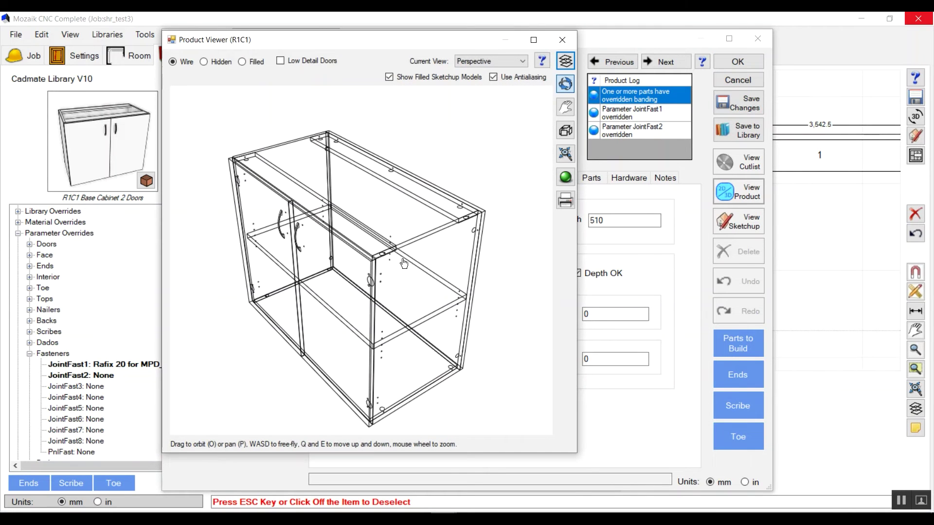
drag(417, 263, 397, 250)
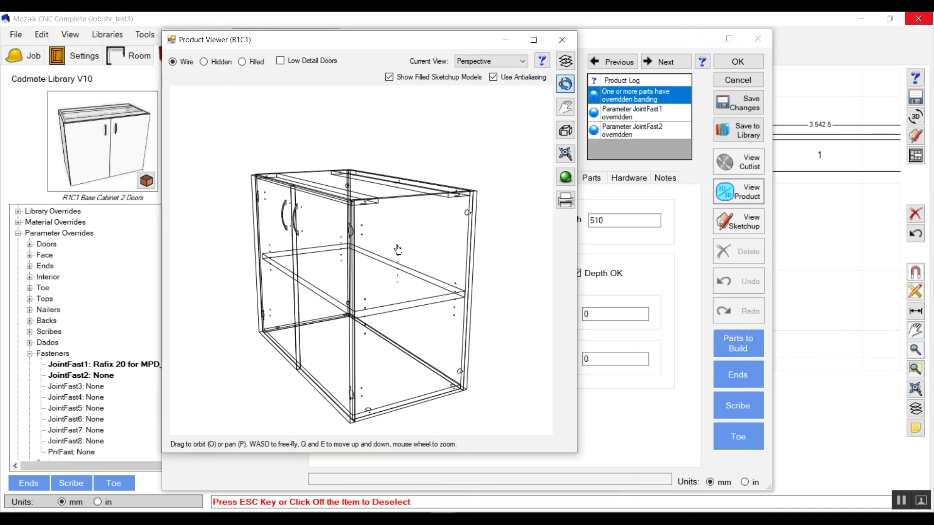
click(247, 64)
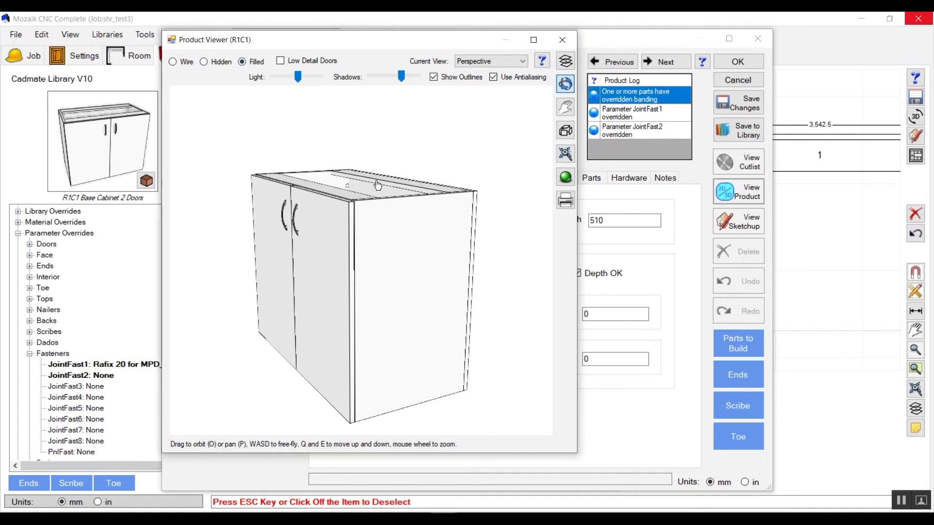
mouse_move(403, 287)
mouse_down()
mouse_move(463, 277)
mouse_move(485, 308)
mouse_move(366, 221)
mouse_move(374, 236)
mouse_move(364, 214)
mouse_move(363, 235)
mouse_up()
click(173, 61)
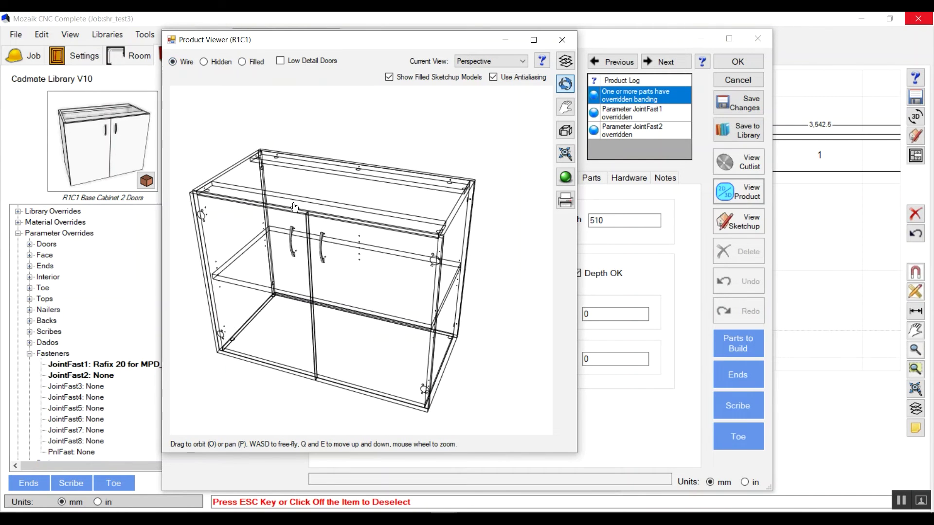
mouse_move(229, 122)
mouse_down()
mouse_move(289, 194)
mouse_move(206, 206)
mouse_move(477, 260)
mouse_move(452, 241)
mouse_move(414, 298)
mouse_up()
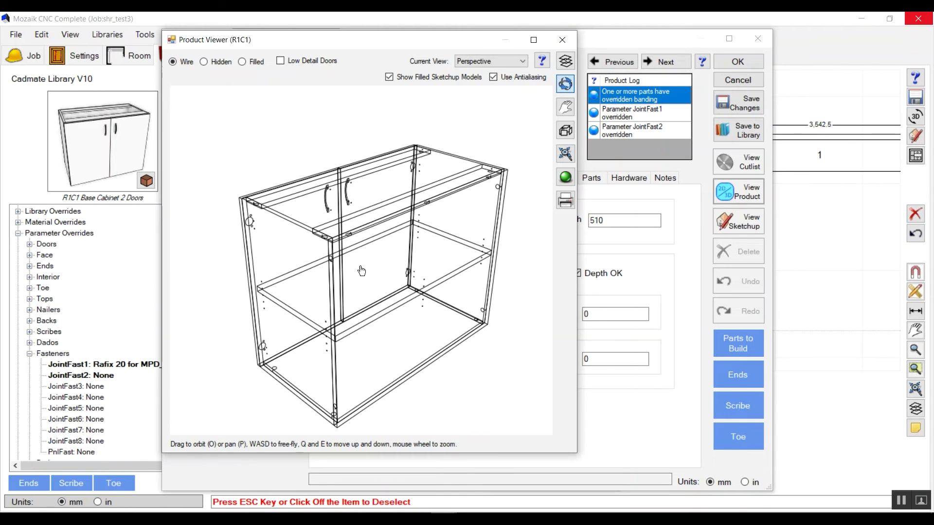
drag(488, 259, 377, 257)
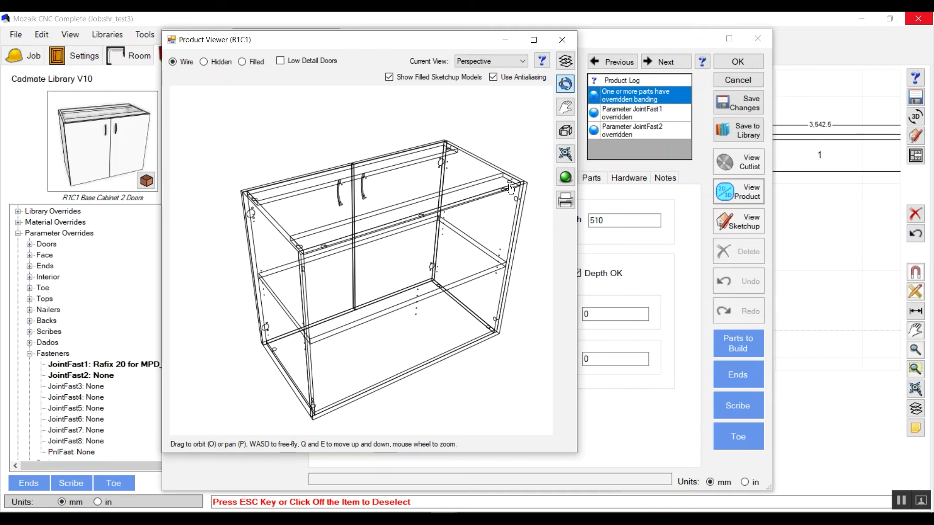
drag(472, 265, 508, 263)
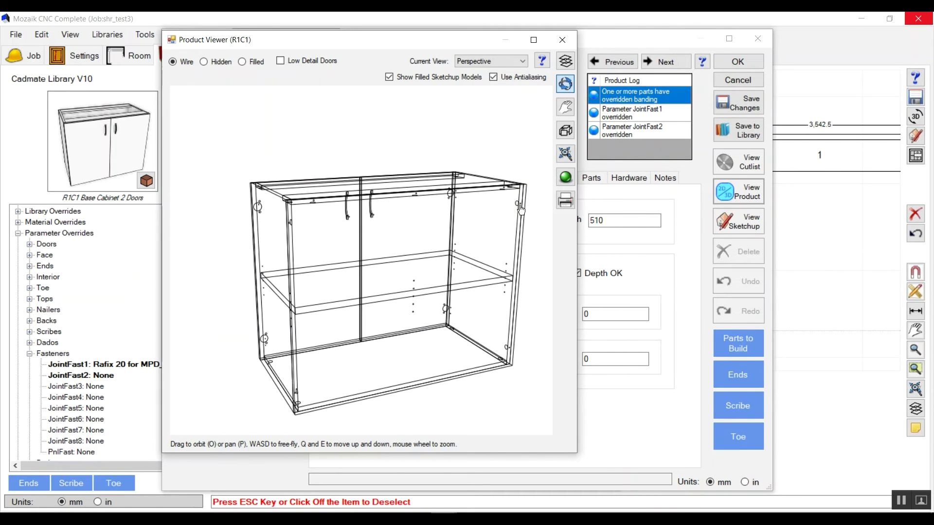
drag(309, 365, 436, 359)
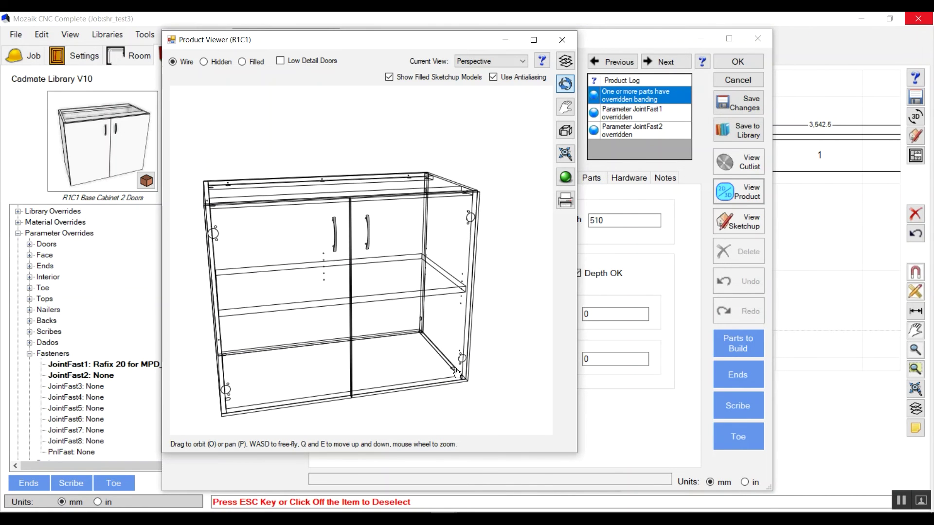
drag(290, 380, 234, 384)
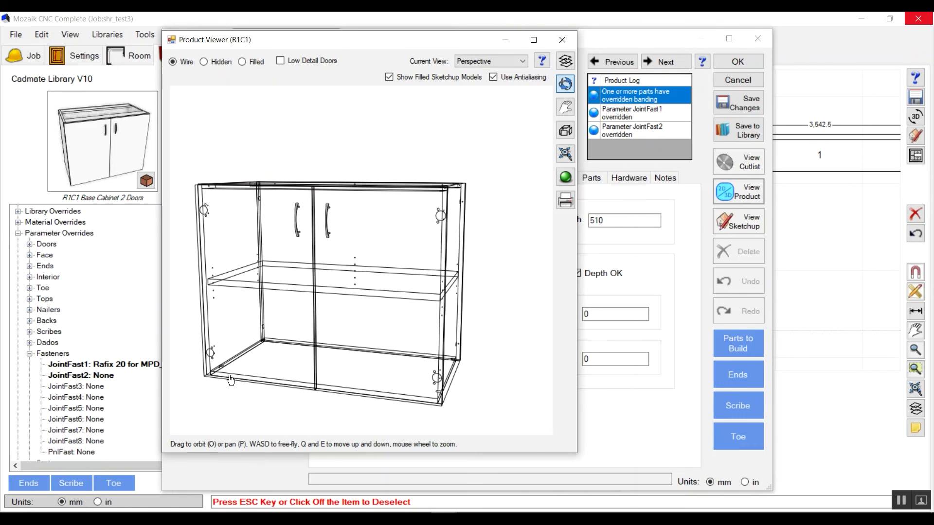
mouse_move(378, 286)
mouse_down()
mouse_move(428, 238)
mouse_move(408, 282)
mouse_move(379, 298)
mouse_up()
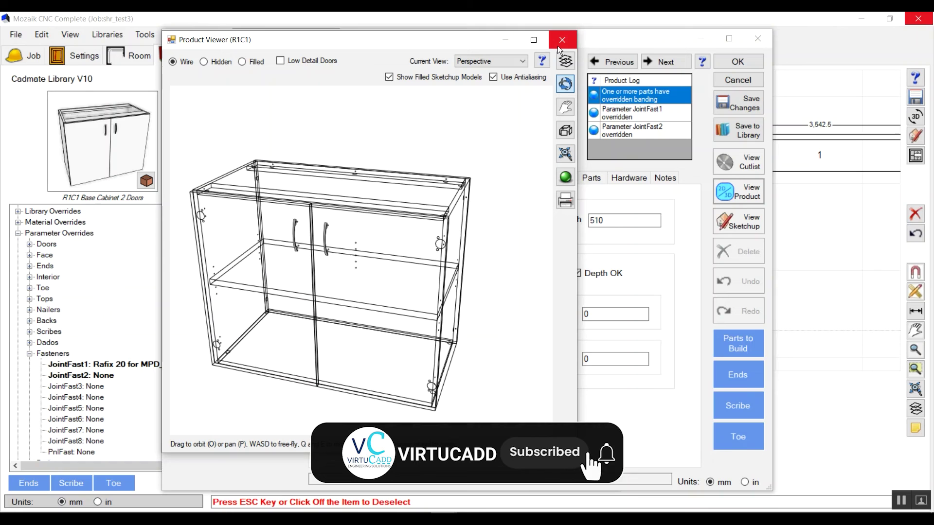